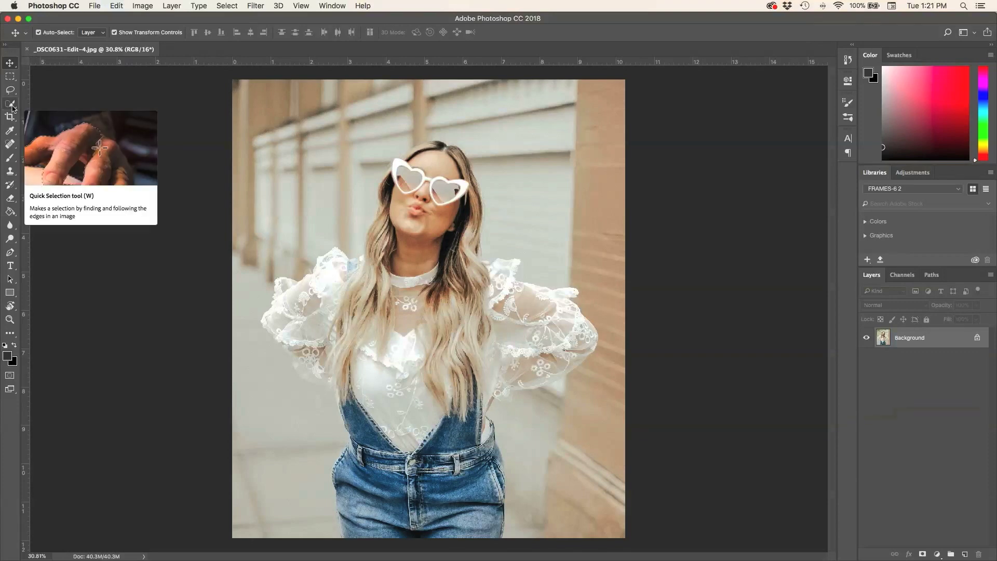
Start a Quick Selection over the woman's face and the adjacent lace sleeve, and set the selection brush size to 54 px.
left_click(11, 106)
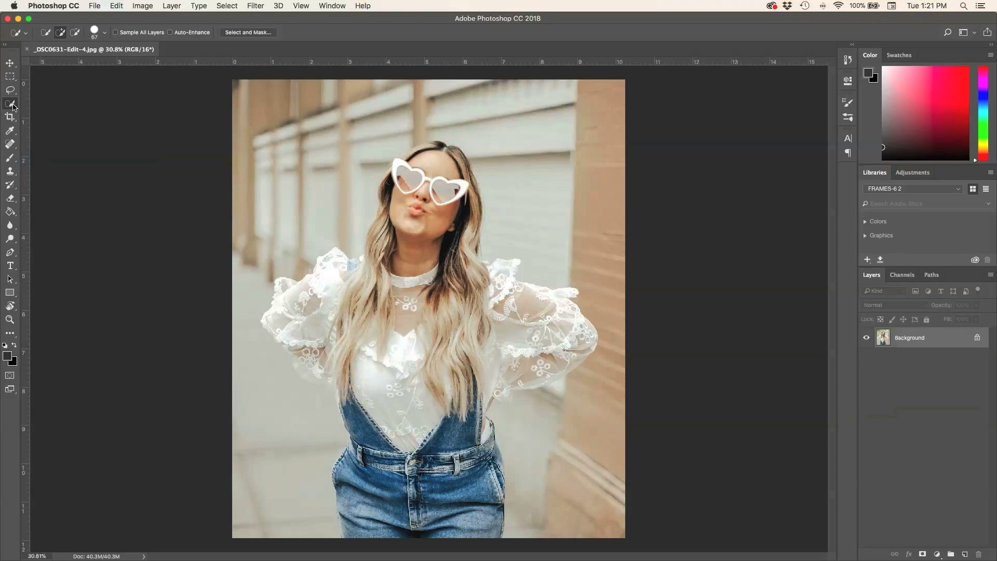
mouse_move(392, 180)
left_mouse_down()
mouse_move(451, 240)
mouse_move(450, 288)
mouse_move(419, 244)
mouse_move(375, 299)
mouse_move(322, 310)
mouse_move(331, 290)
mouse_move(328, 319)
mouse_move(365, 326)
mouse_move(383, 317)
mouse_move(361, 307)
left_mouse_up()
left_click(105, 33)
left_click_drag(79, 62, 102, 62)
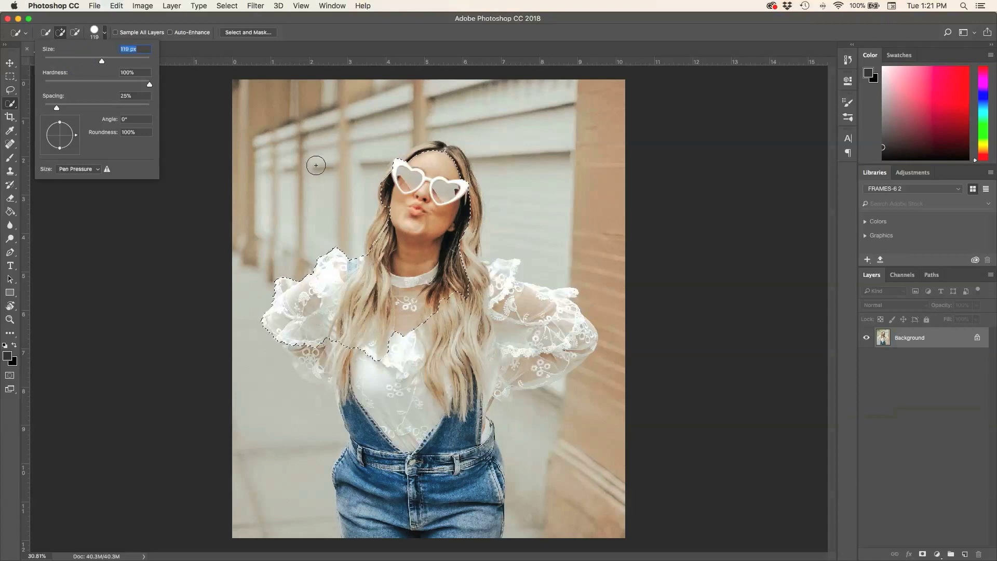
left_click_drag(55, 61, 72, 62)
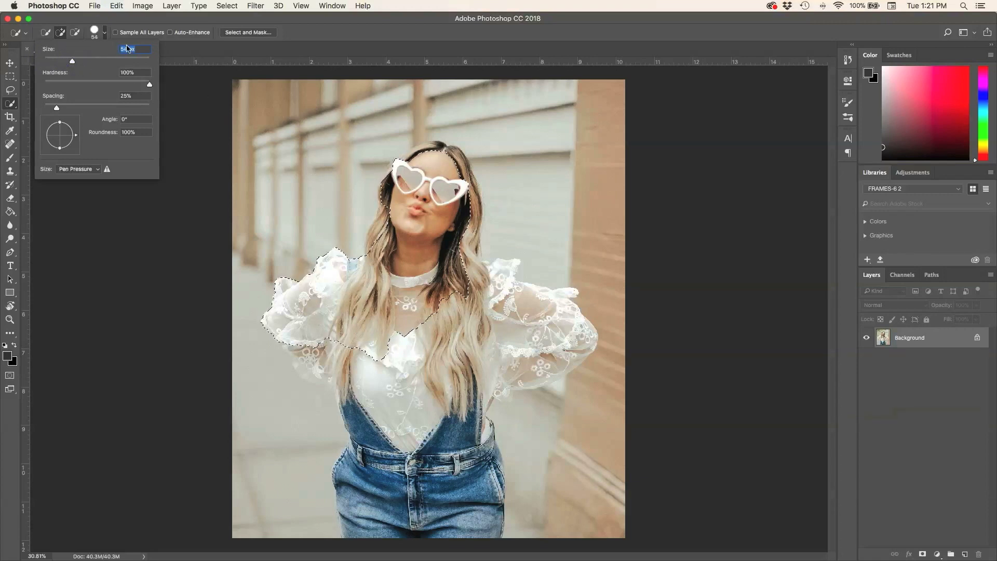
left_click(106, 36)
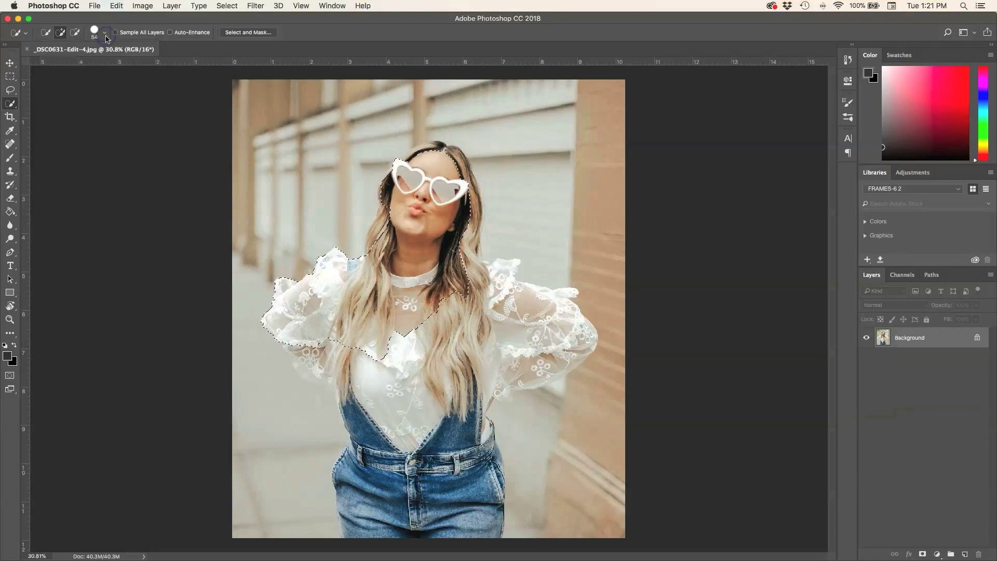
Extend the Quick Selection to the woman's whole figure and subtract the background areas that spill beyond her outline.
left_click(61, 35)
mouse_move(299, 363)
left_mouse_down()
mouse_move(347, 385)
mouse_move(354, 506)
mouse_move(392, 523)
mouse_move(374, 497)
left_mouse_up()
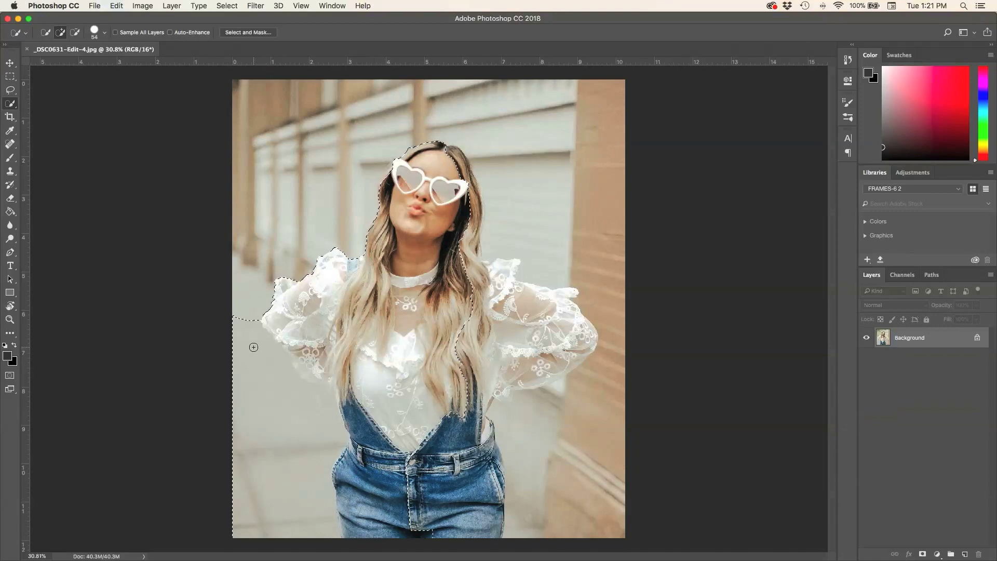
key("alt")
left_click_drag(247, 318, 291, 403)
mouse_move(412, 535)
left_mouse_down()
mouse_move(467, 526)
mouse_move(461, 451)
left_mouse_up()
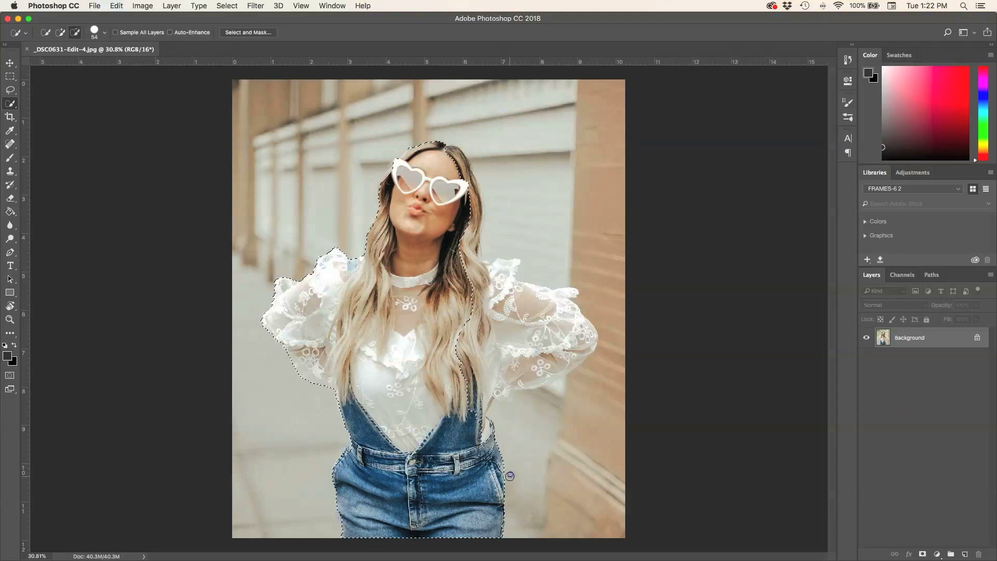
mouse_move(474, 378)
left_mouse_down()
mouse_move(513, 392)
mouse_move(584, 347)
mouse_move(511, 289)
mouse_move(510, 266)
mouse_move(471, 259)
mouse_move(474, 235)
mouse_move(478, 247)
left_mouse_up()
key("alt")
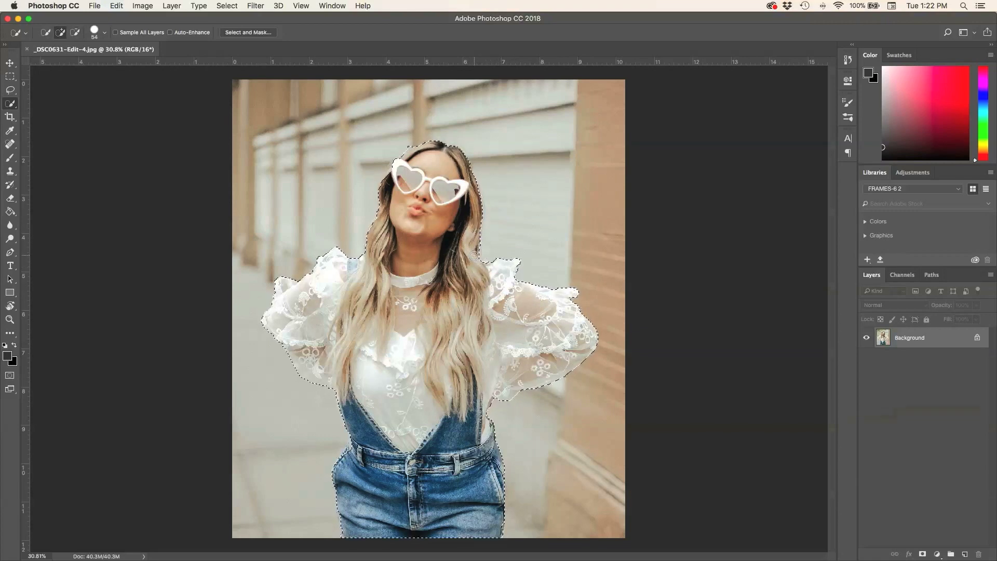
key("alt")
Smooth the selection with a sample radius of 15 pixels.
left_click(225, 5)
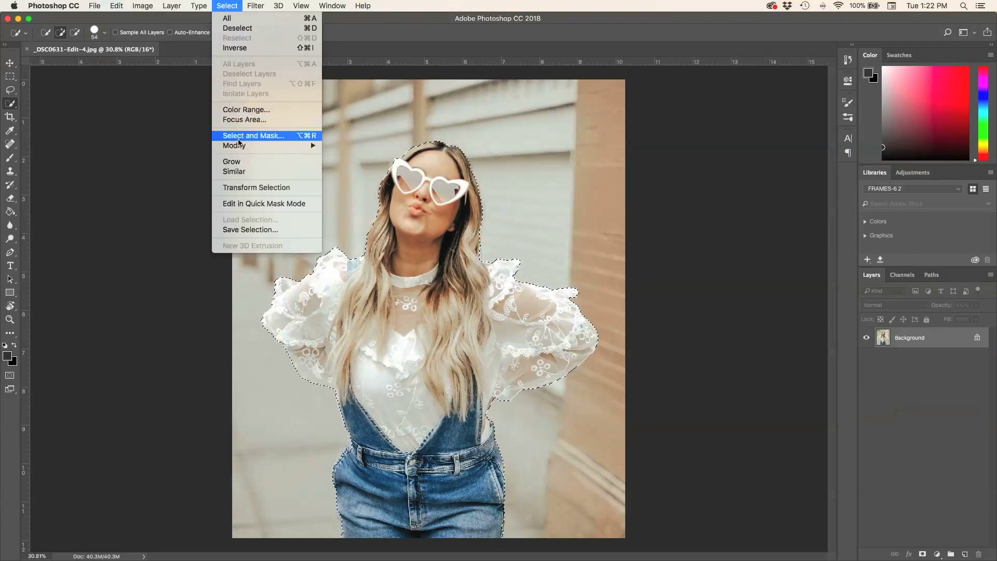
mouse_move(241, 148)
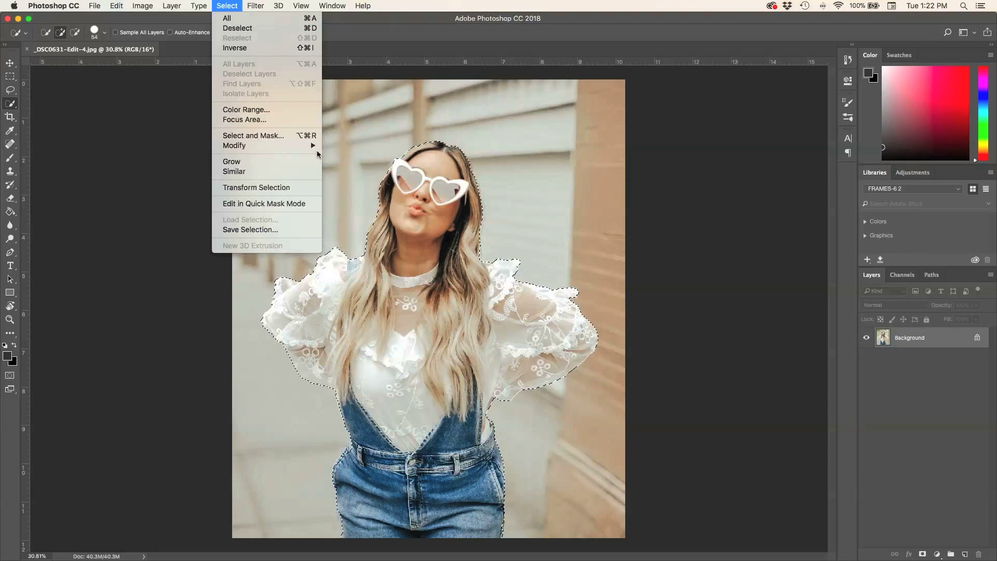
left_click(335, 155)
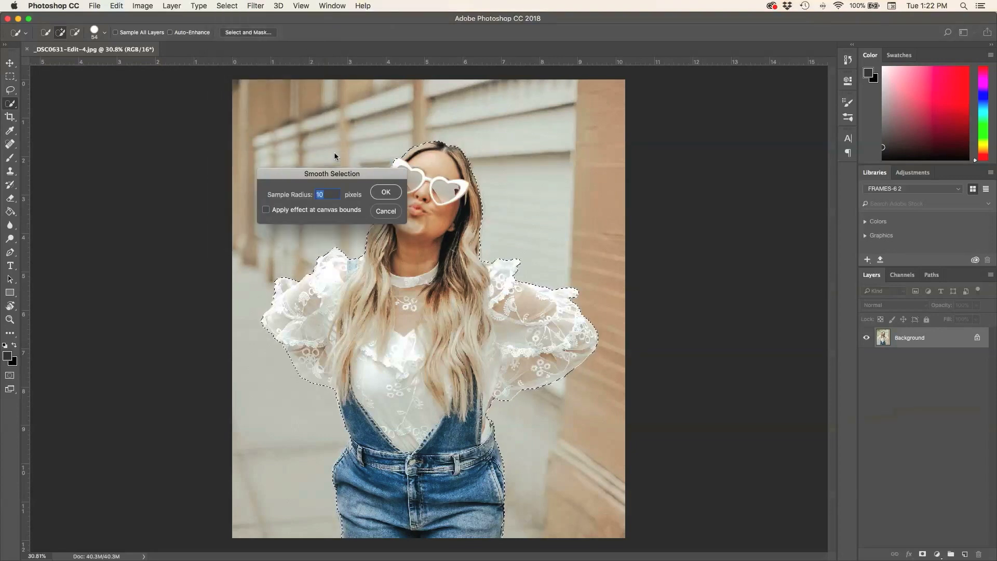
type("15")
left_click(384, 192)
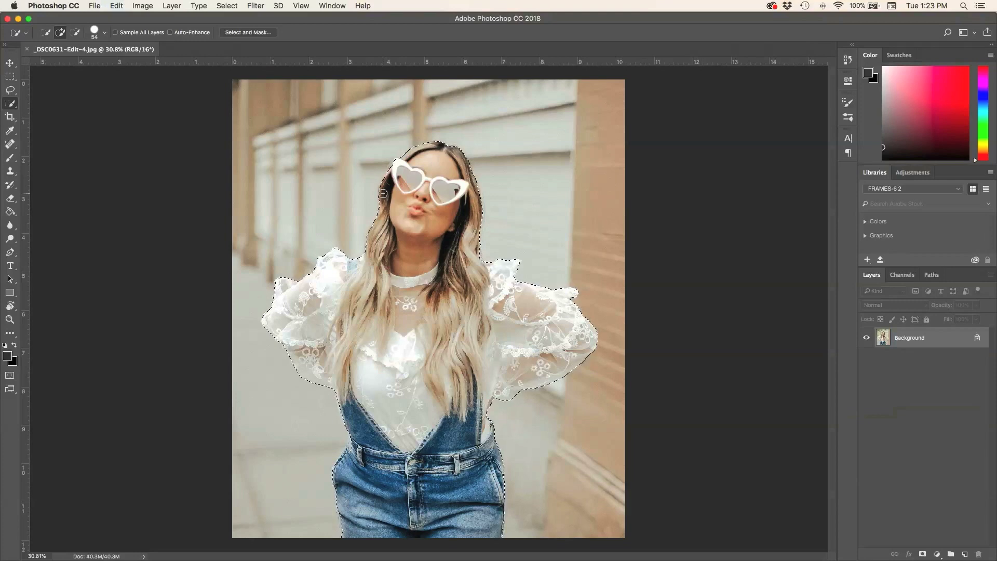
Expand the selection around the woman by 10 pixels.
left_click(227, 6)
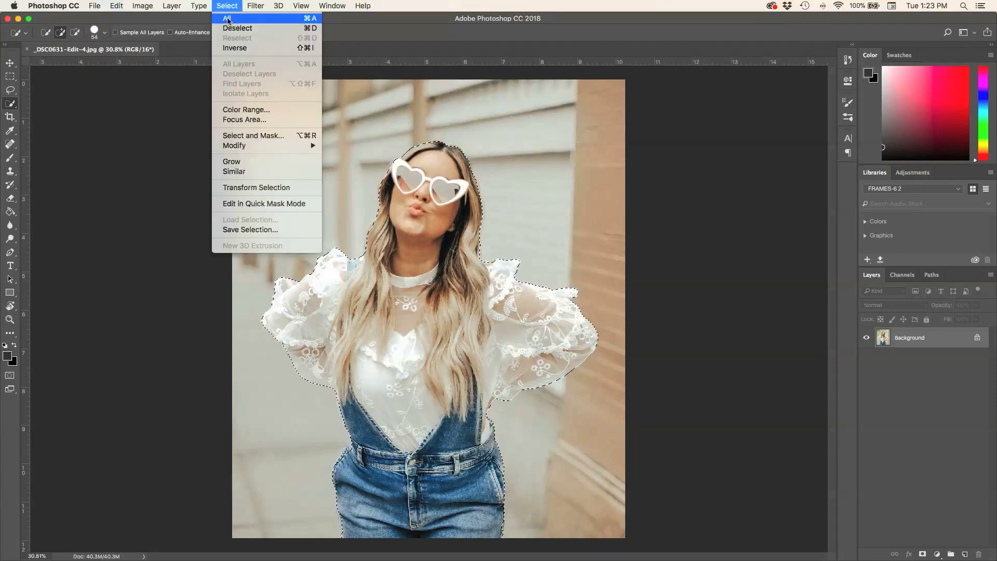
mouse_move(240, 148)
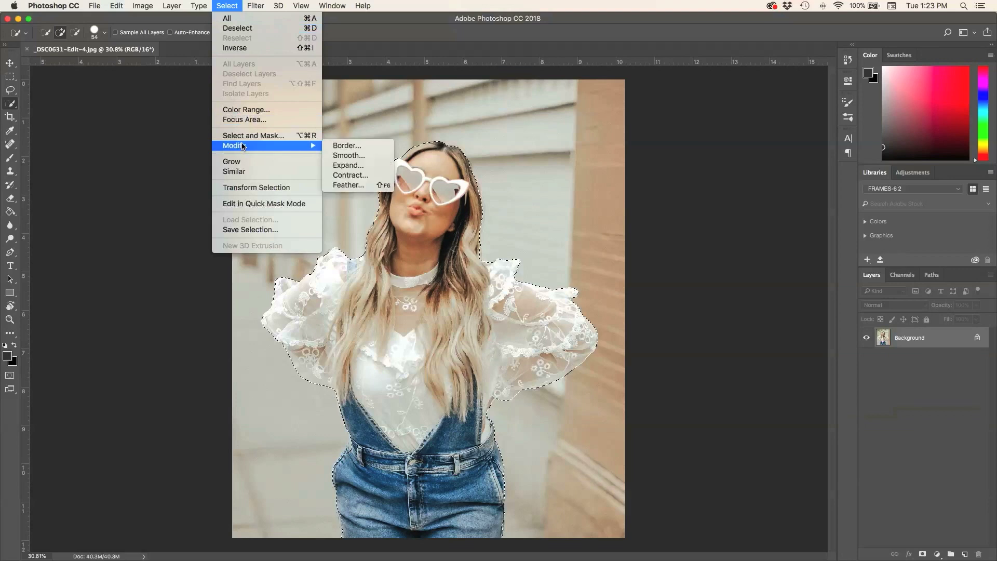
left_click(346, 166)
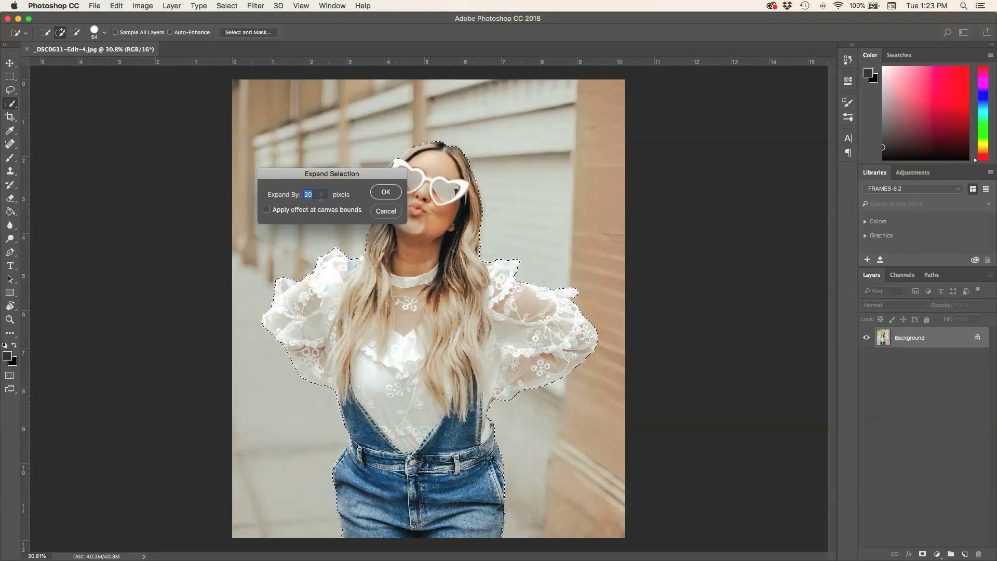
type("10")
left_click(386, 193)
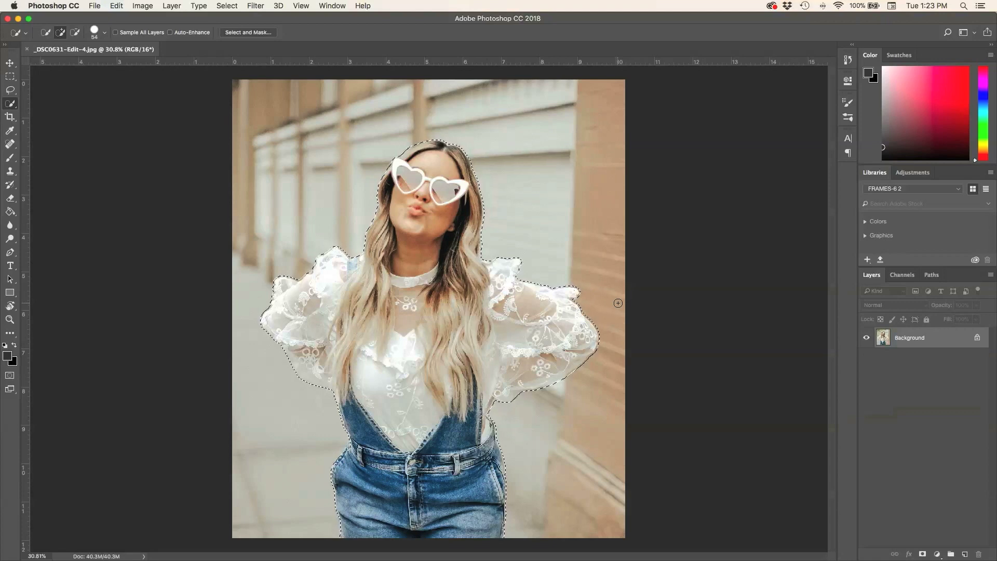
Save the selection as a new channel named Selection1.
left_click(232, 8)
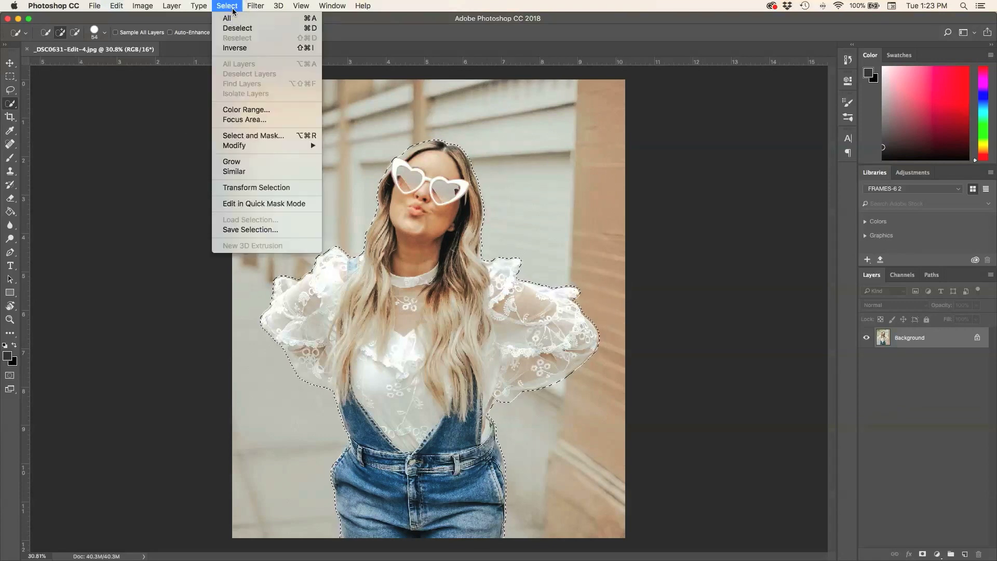
left_click(240, 230)
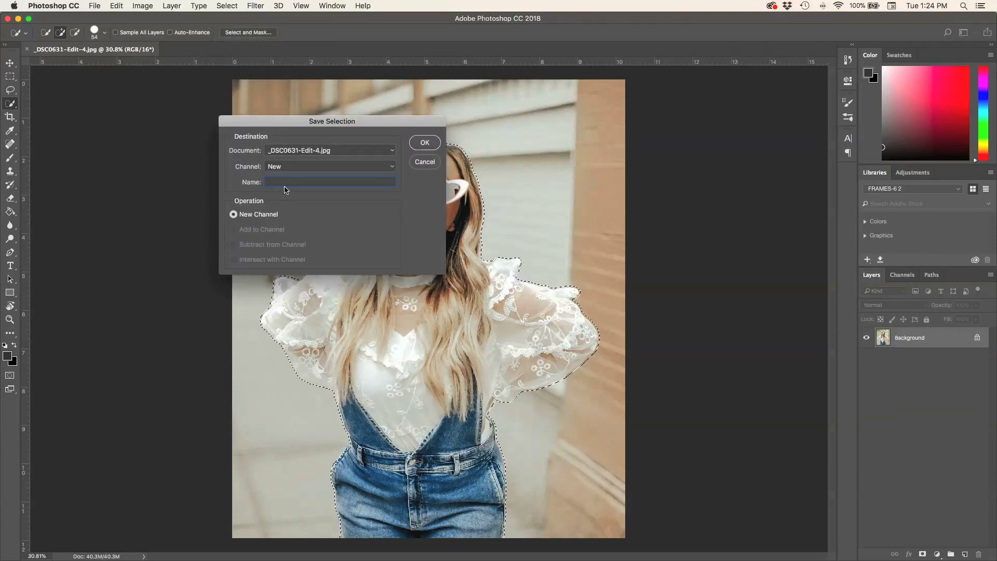
type("Selection1")
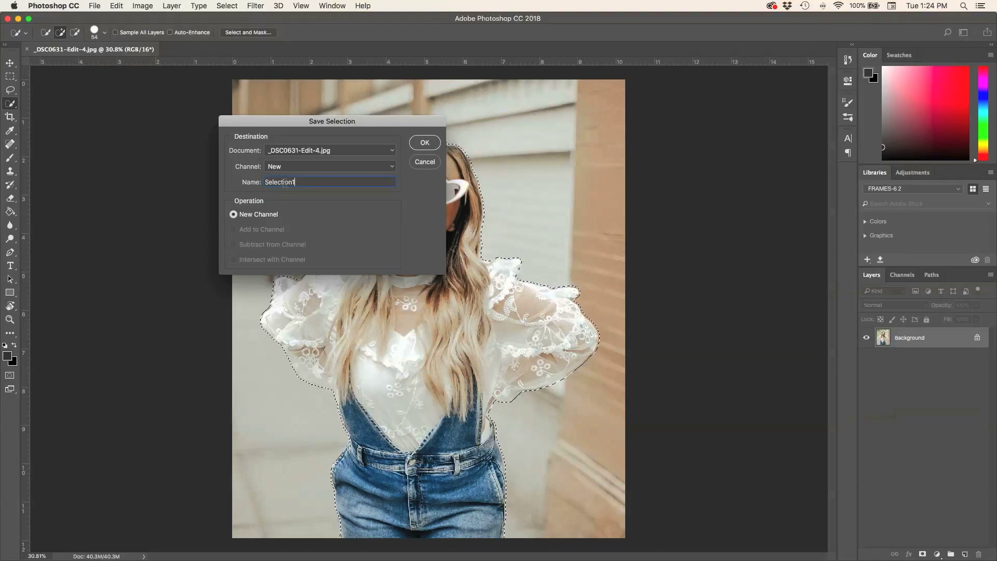
left_click(429, 148)
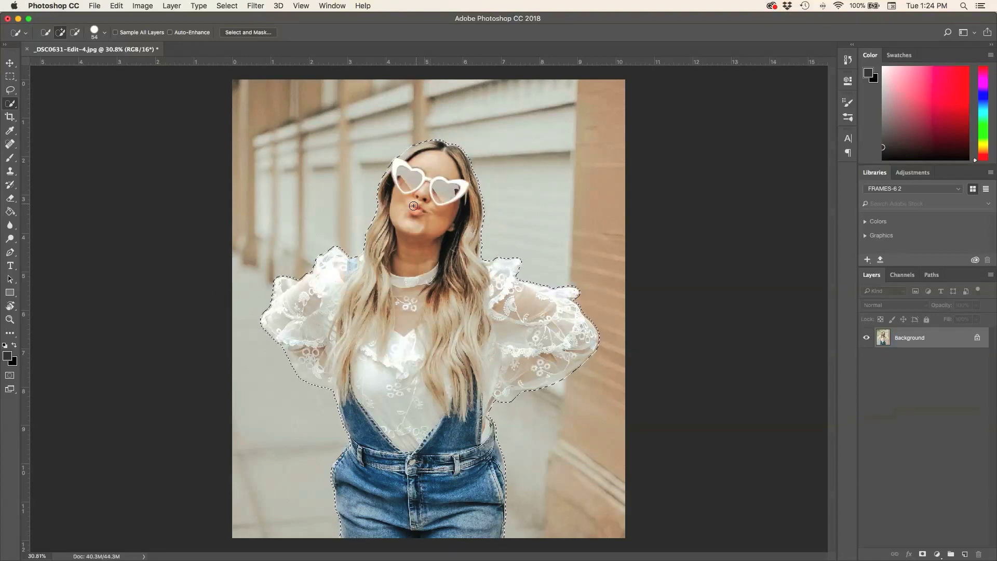
Try making a work path from the selection with a tolerance of 10 pixels, and return it to a selection.
right_click(400, 310)
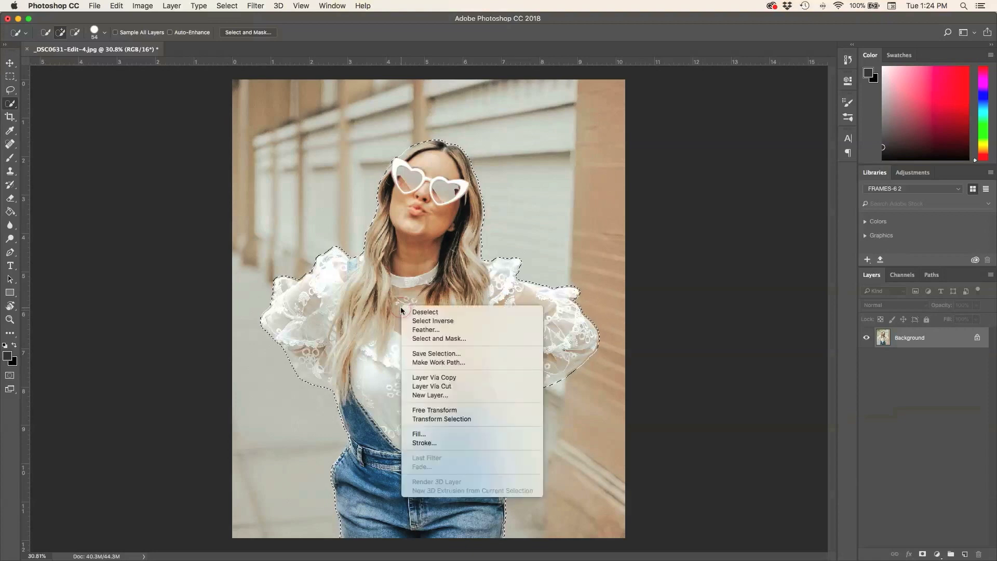
left_click(416, 363)
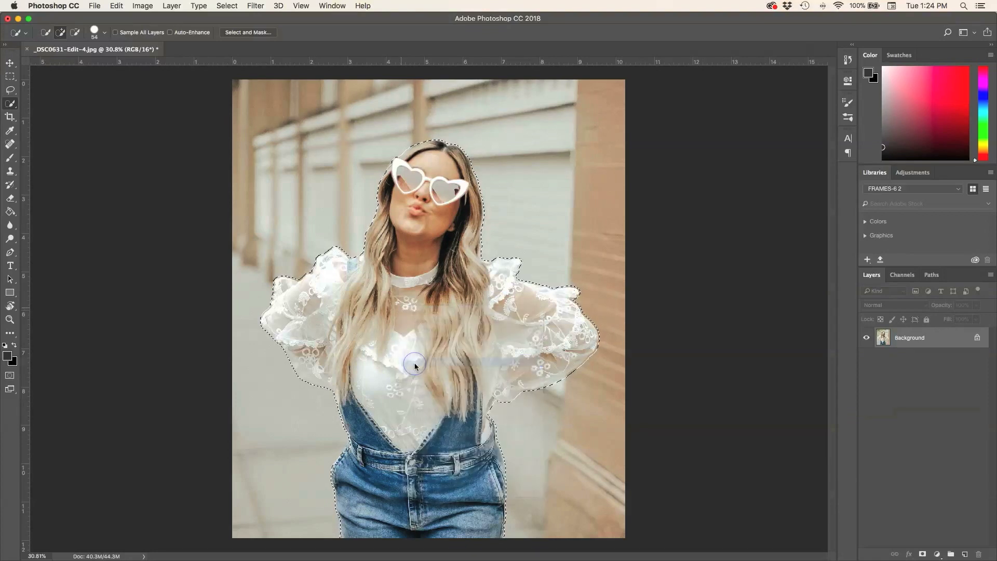
left_click_drag(342, 168, 307, 227)
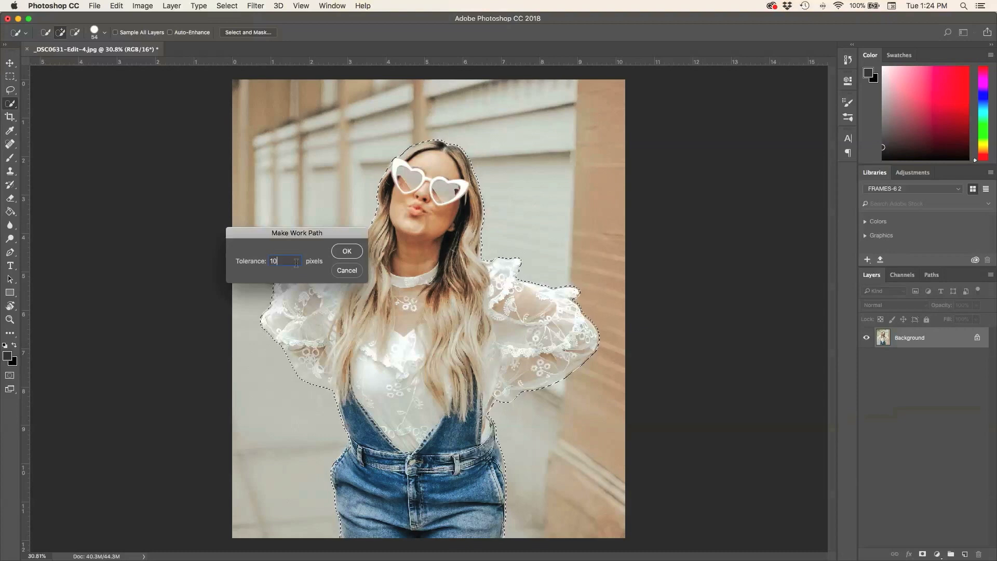
left_click(347, 251)
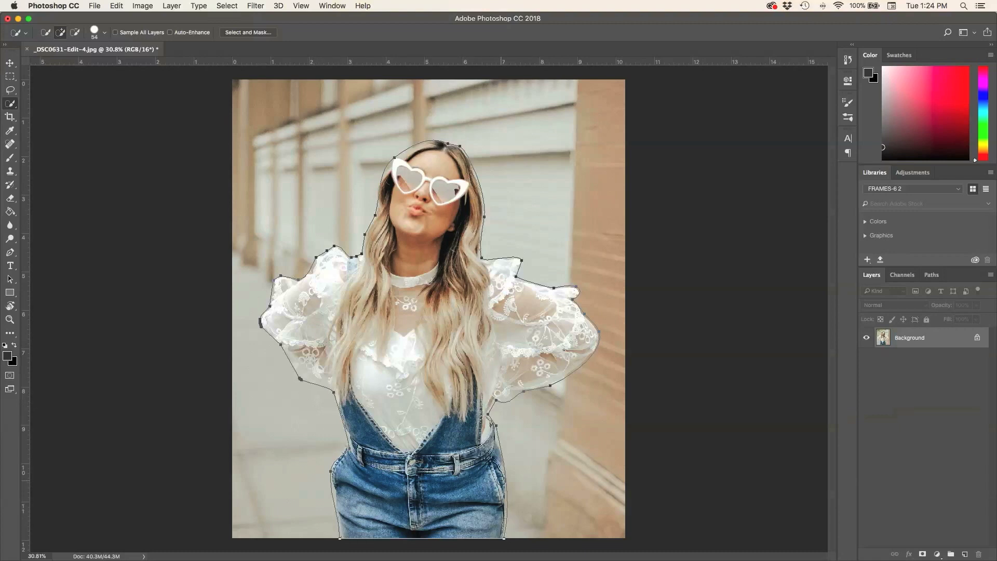
key("super+Return")
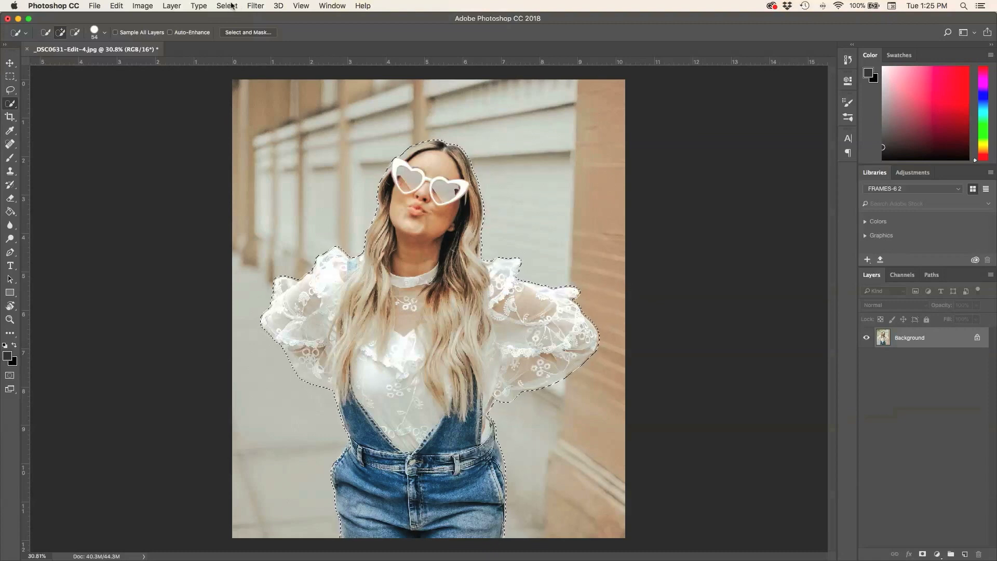
Make a work path from the woman's selection with a tolerance of 3 pixels.
right_click(430, 283)
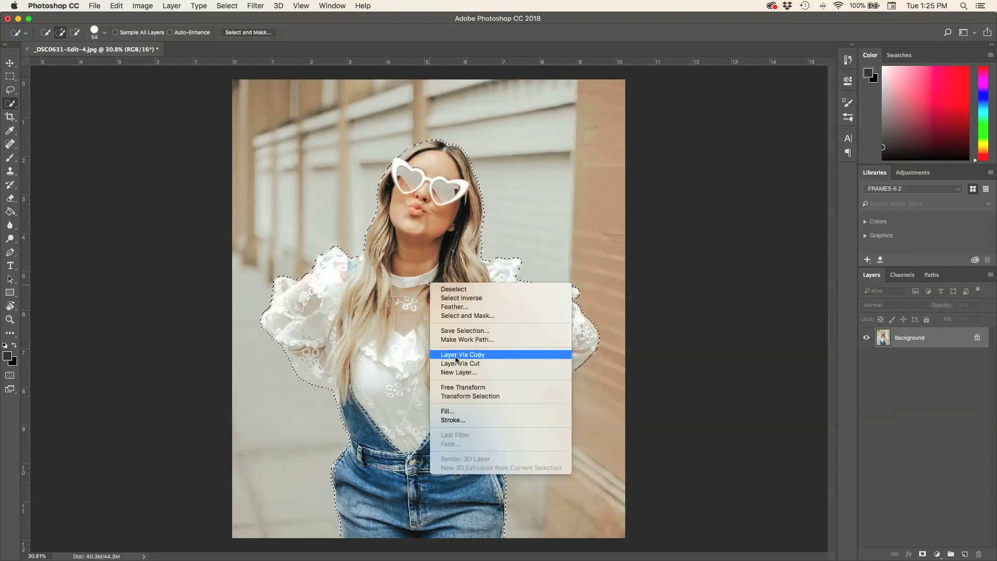
left_click(457, 340)
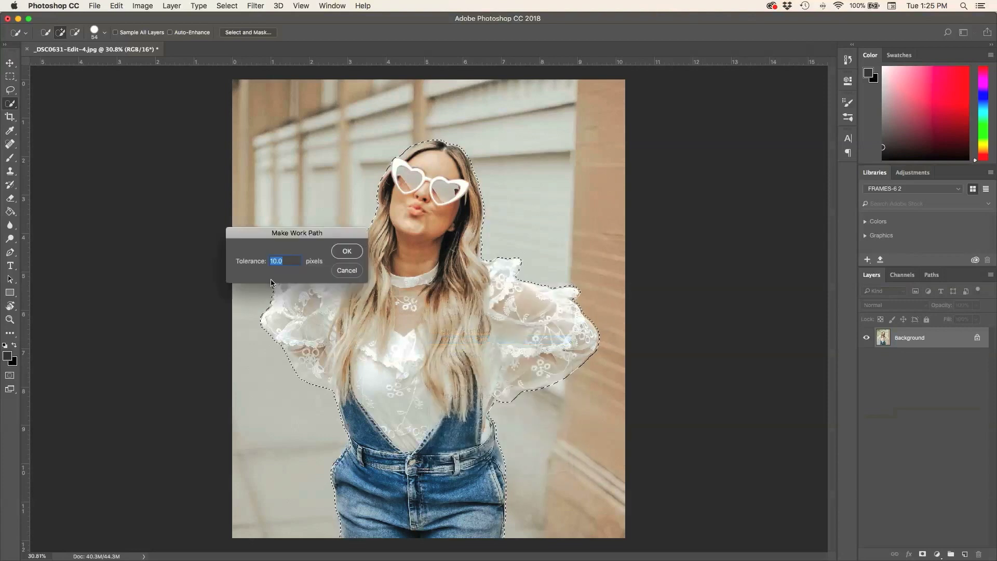
type("3")
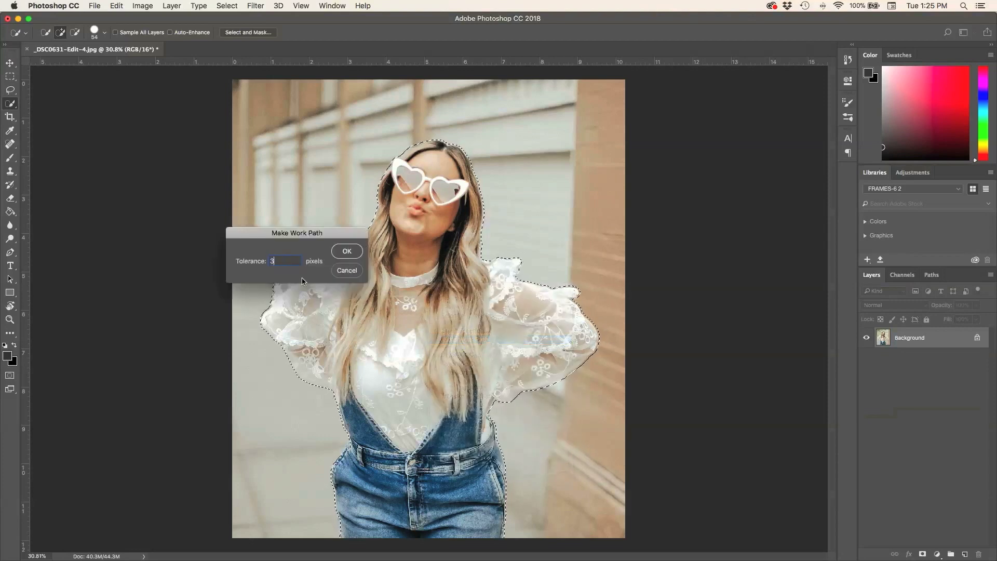
left_click(348, 252)
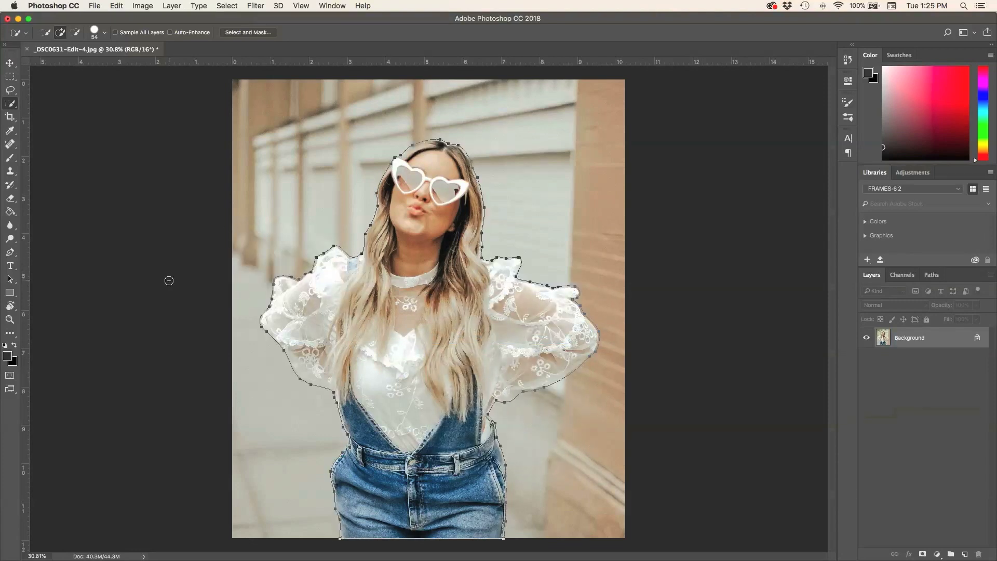
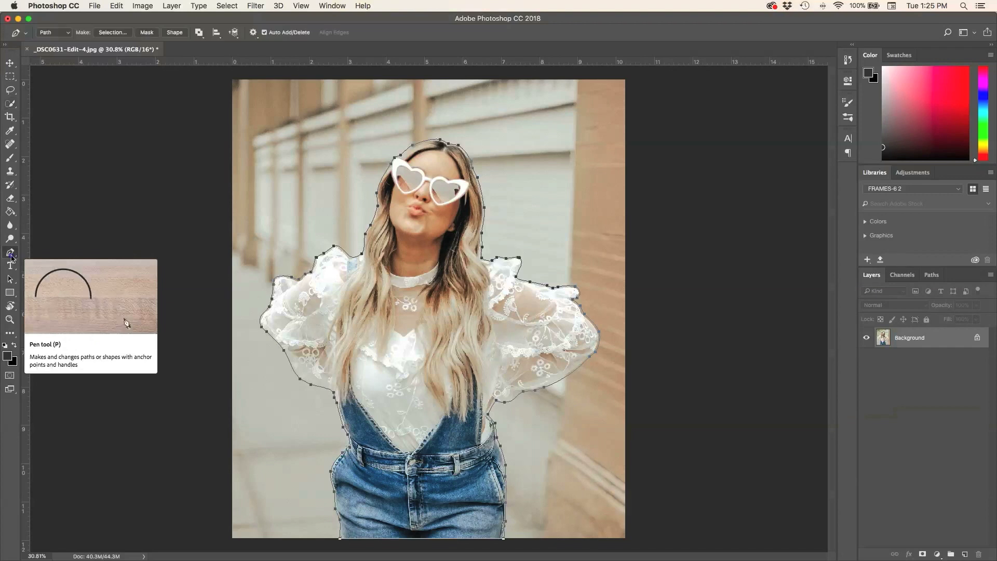
Convert the work path around the woman into a shape layer and set the shape's fill to none.
left_click(11, 257)
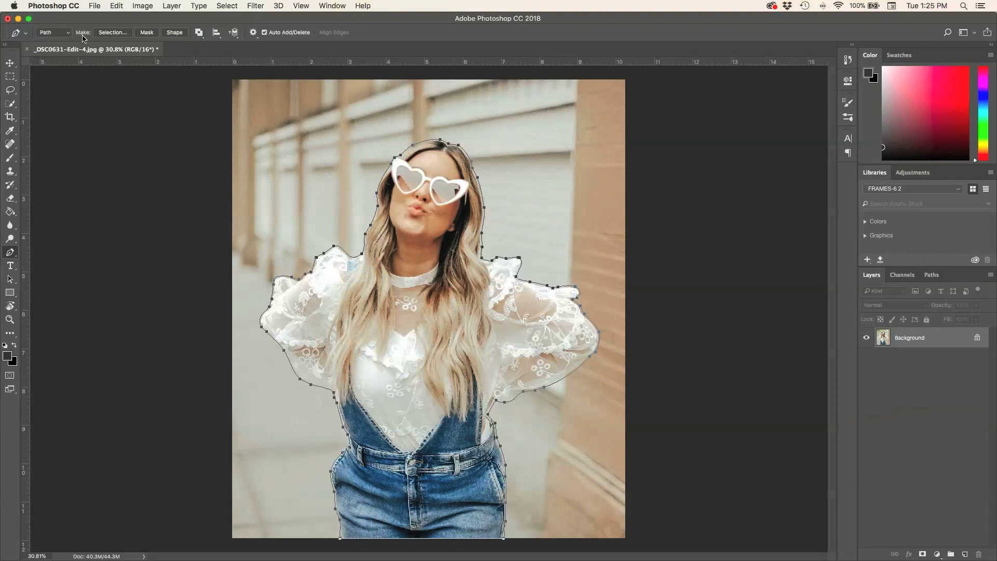
left_click(174, 33)
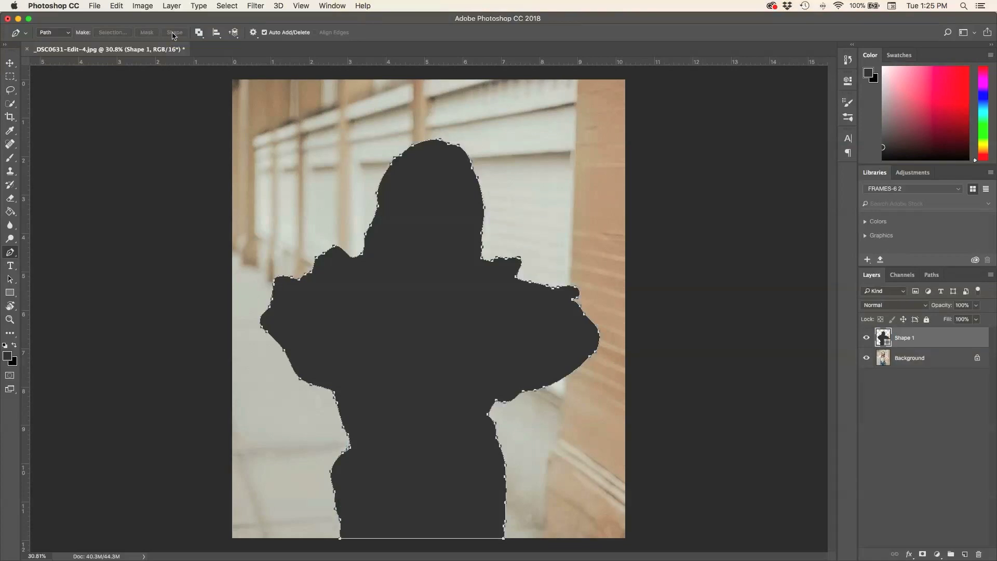
left_click(12, 294)
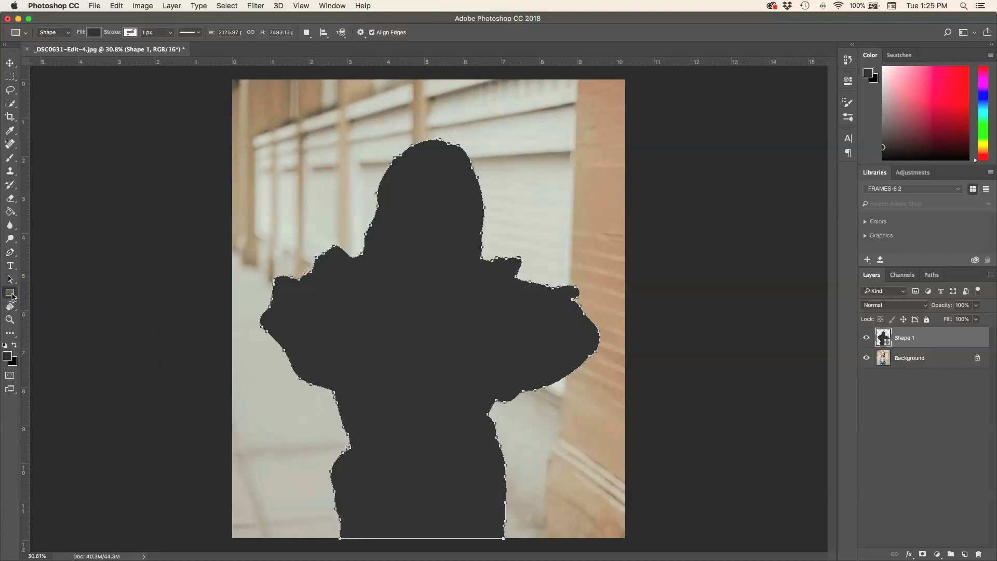
left_click(94, 33)
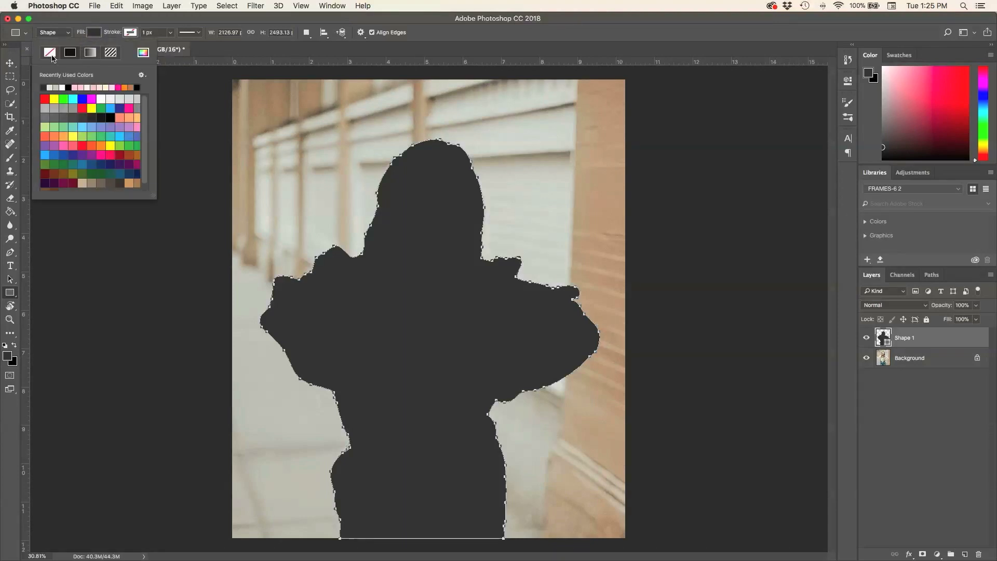
left_click(50, 53)
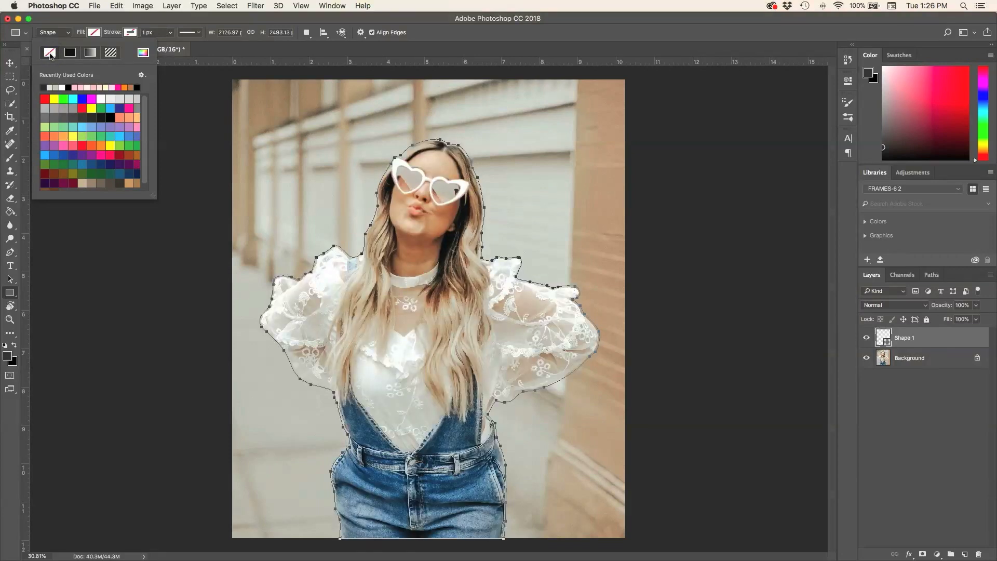
Give the woman's outline shape a light pink stroke from the recently used colors, with a width of 10 px.
left_click(131, 33)
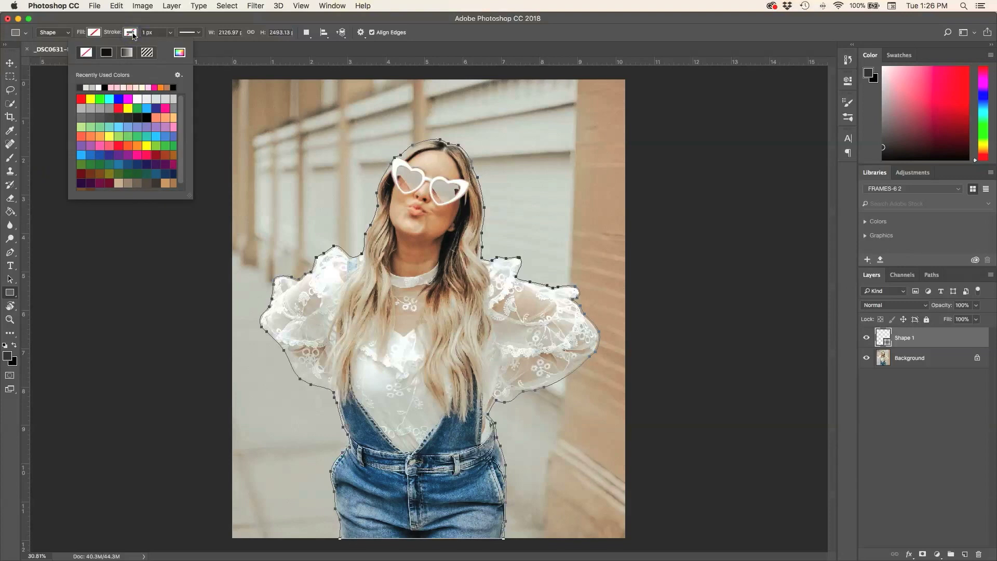
left_click(131, 87)
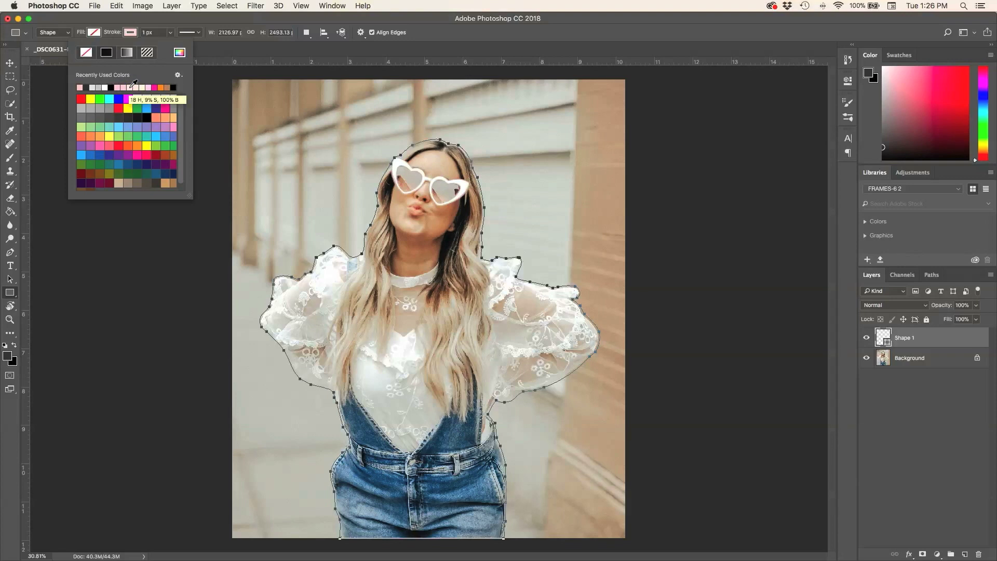
left_click(171, 34)
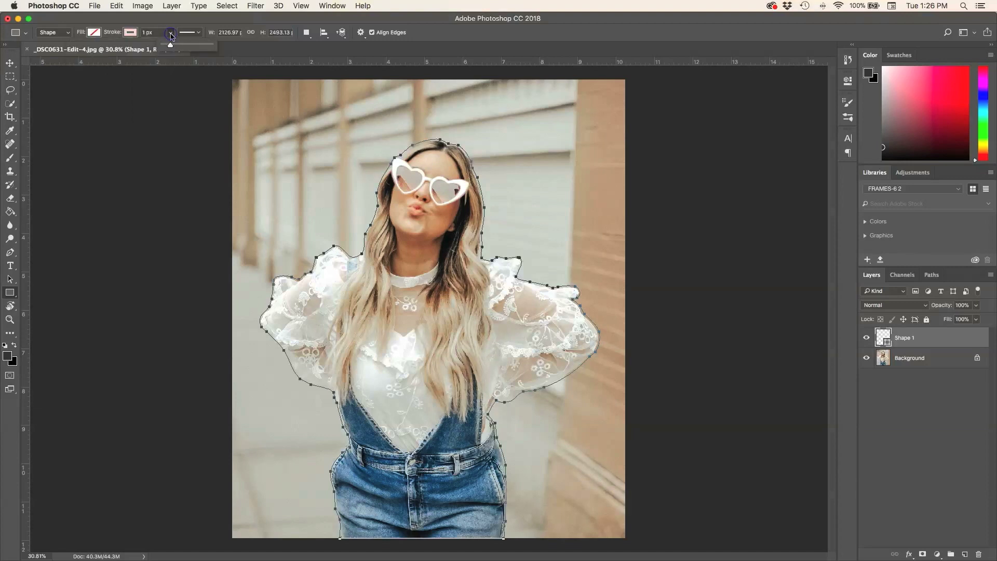
mouse_move(169, 46)
left_mouse_down()
mouse_move(184, 48)
mouse_move(173, 48)
left_mouse_up()
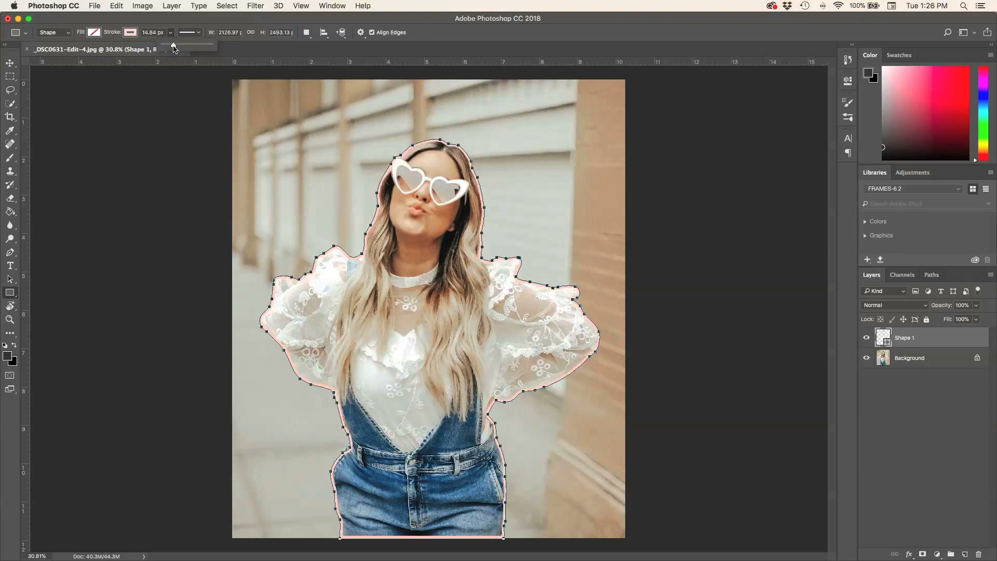
left_click(148, 32)
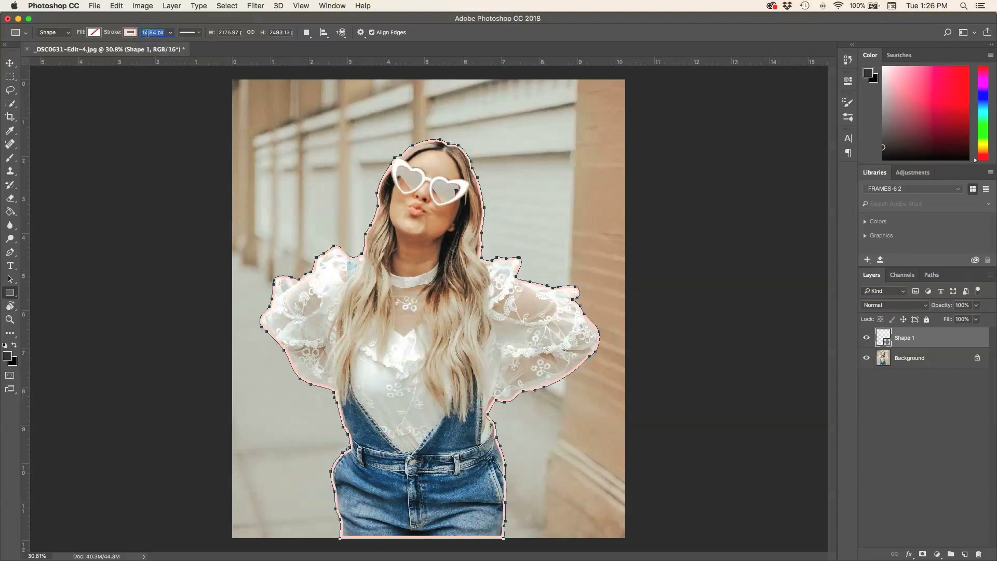
type("10")
key("Return")
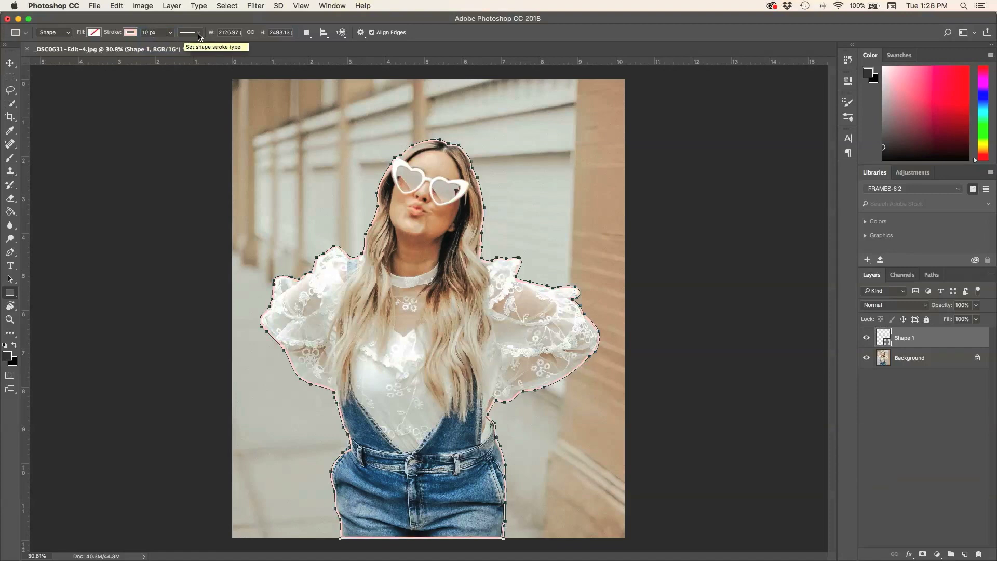
Set the outline shape's stroke type to the dashed line preset, and deselect the shape layer.
left_click(199, 34)
left_click(182, 81)
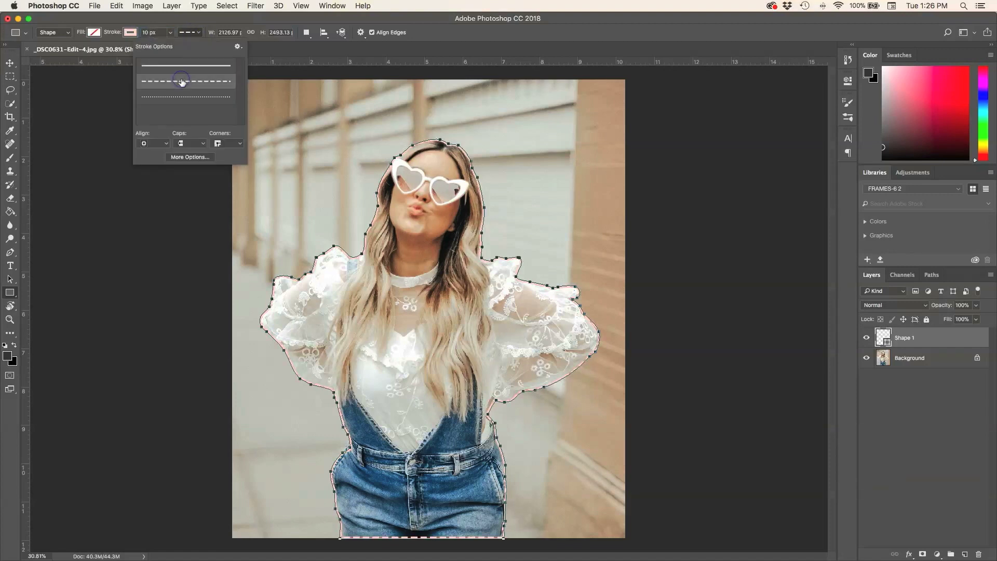
left_click(182, 97)
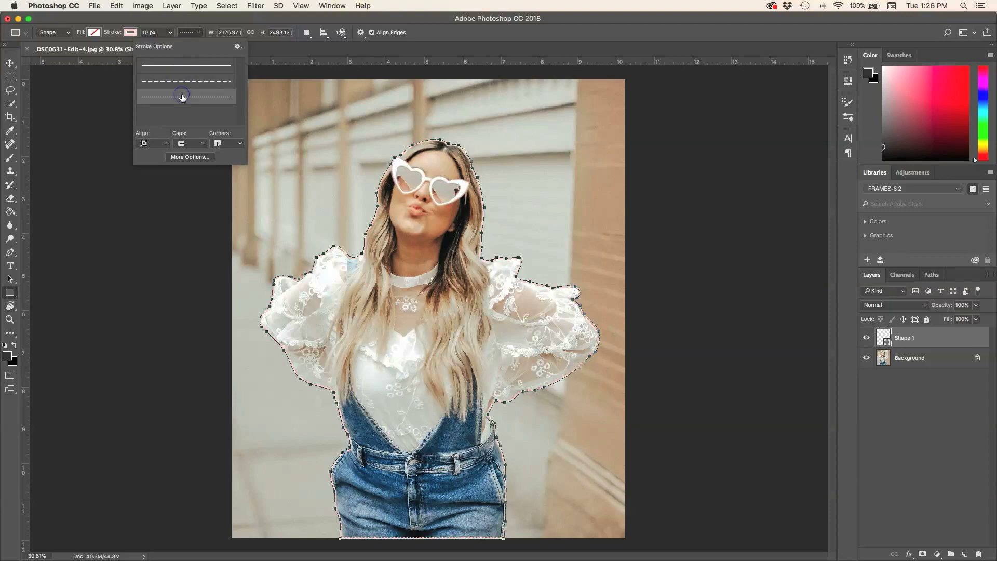
left_click(185, 81)
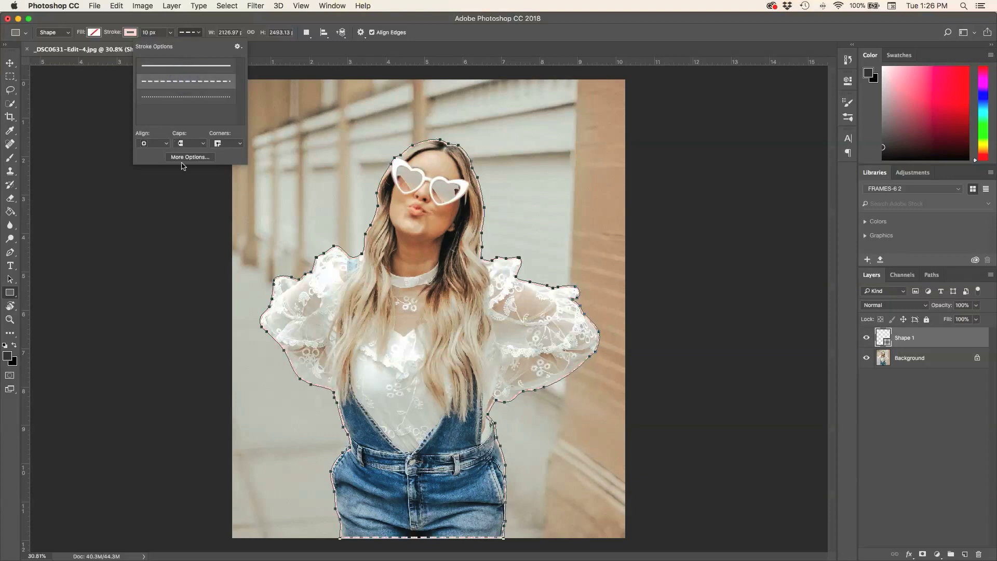
left_click(188, 158)
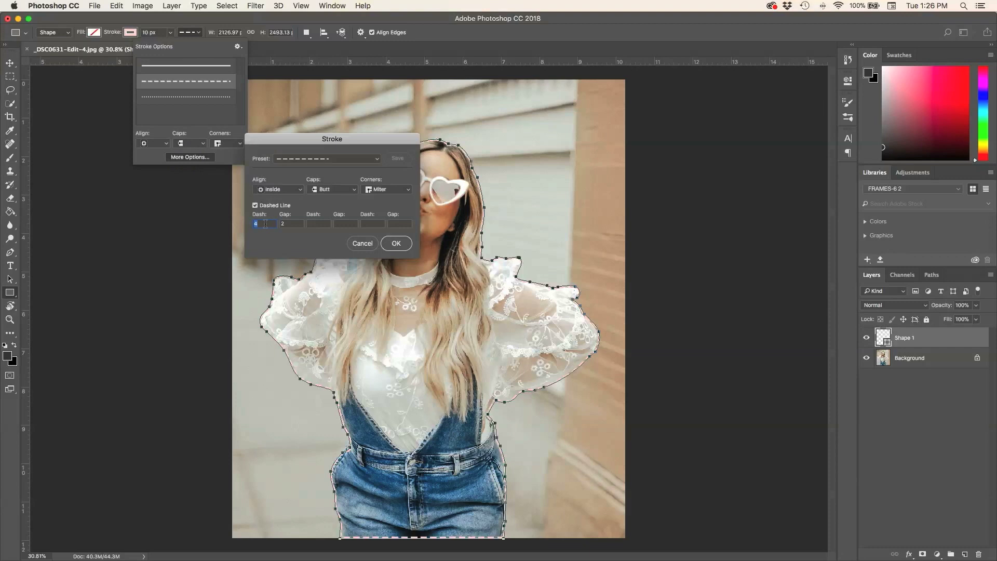
left_click(362, 244)
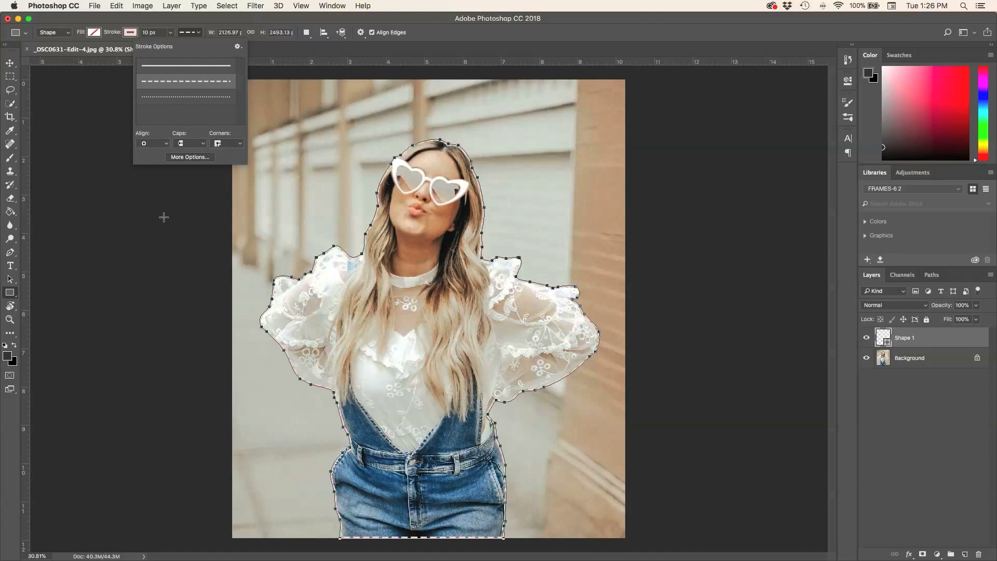
left_click(9, 64)
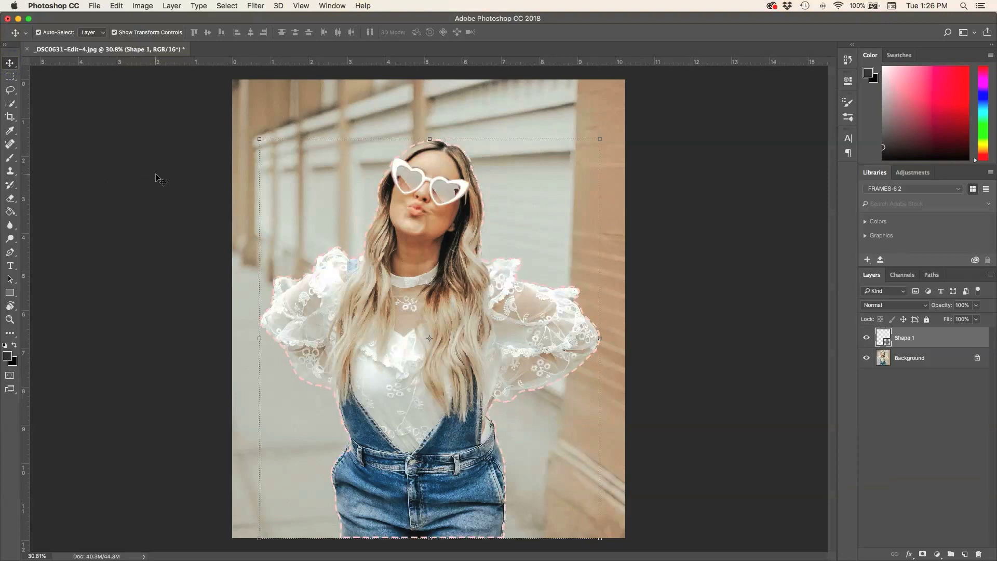
left_click(112, 207)
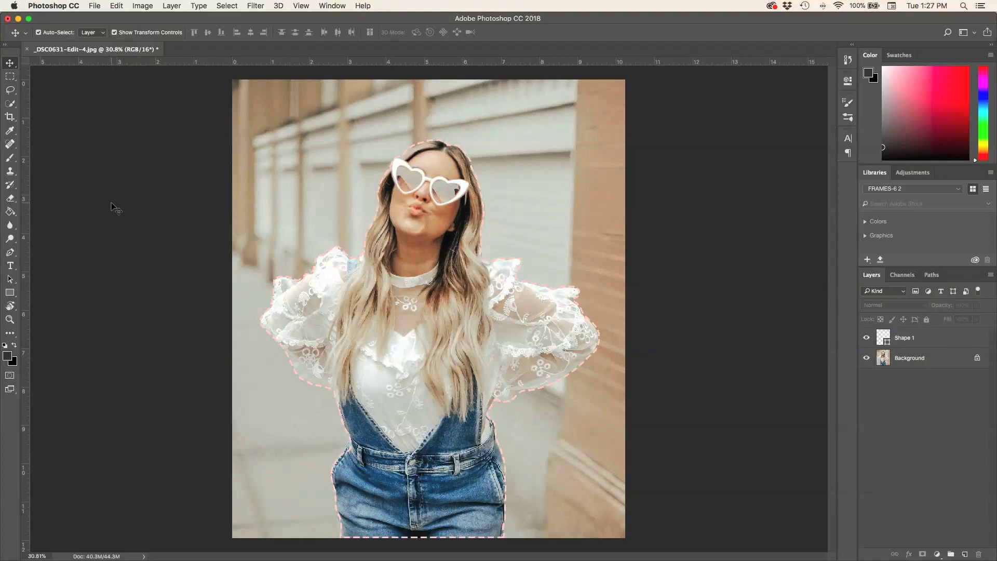
Duplicate the Background layer as Background copy in the same document.
left_click(930, 358)
right_click(933, 360)
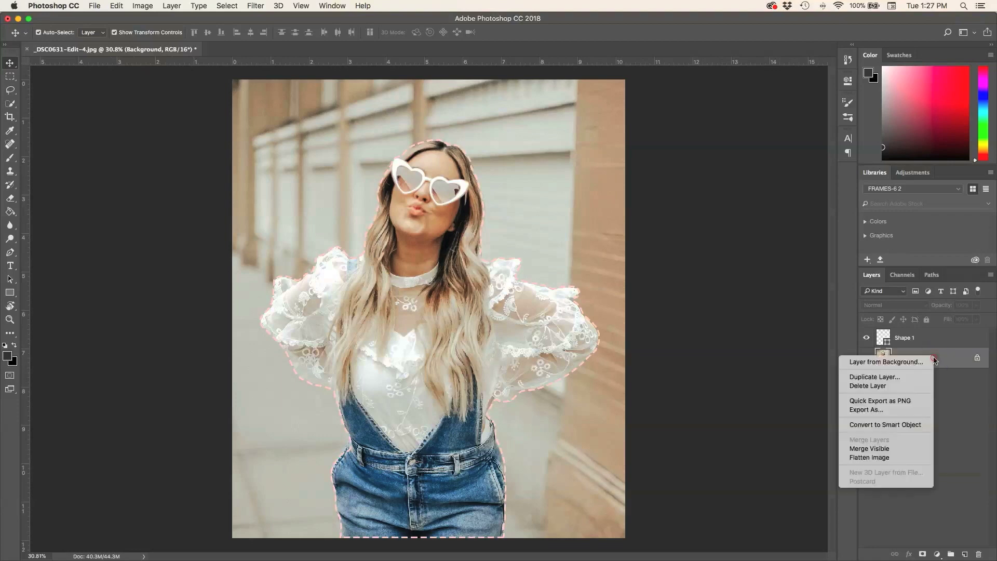
left_click(905, 377)
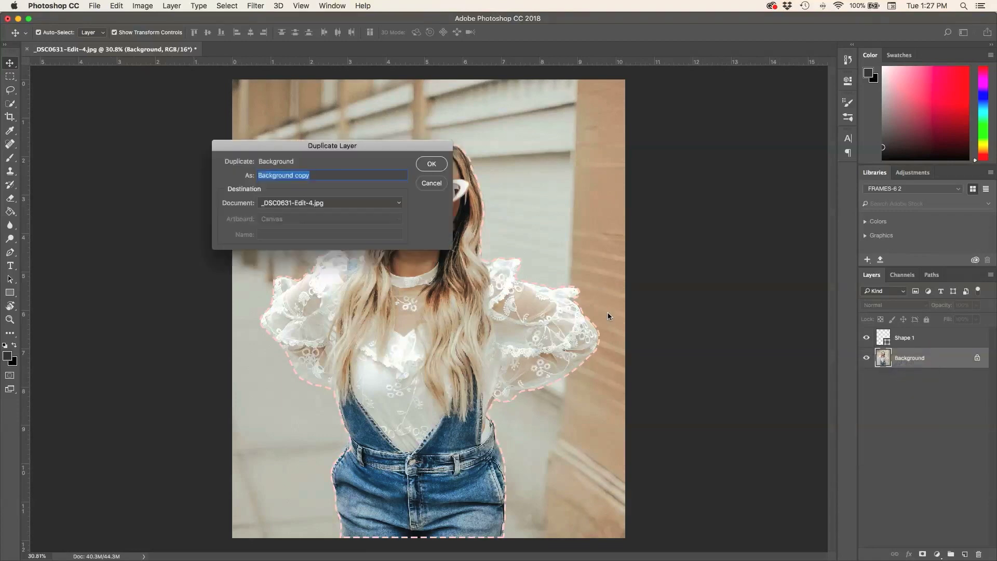
left_click(432, 164)
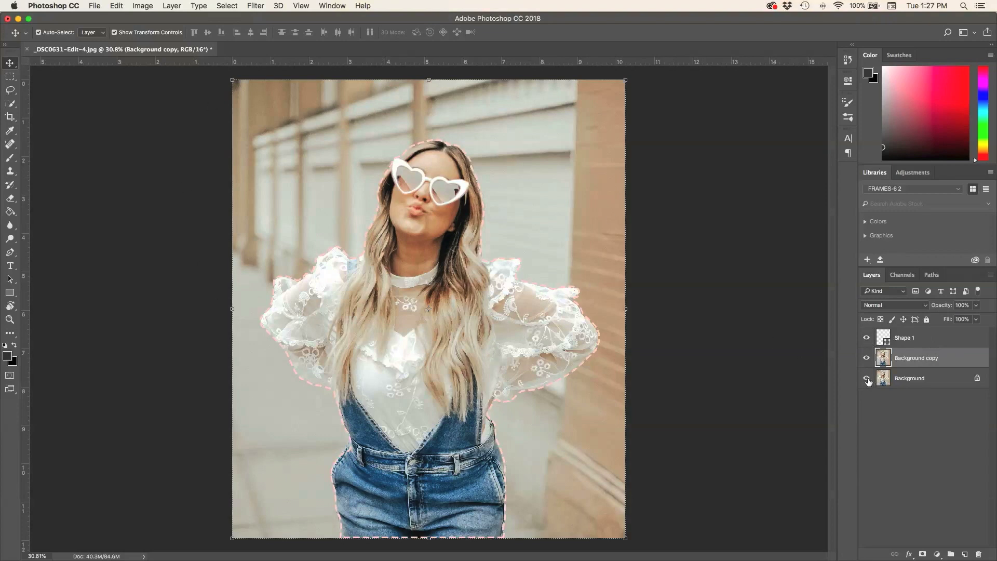
Compare the layers by briefly hiding and reshowing Shape 1 and the Background layer, and leave no layer selected.
left_click(867, 337)
left_click(866, 378)
left_click(866, 377)
left_click(867, 338)
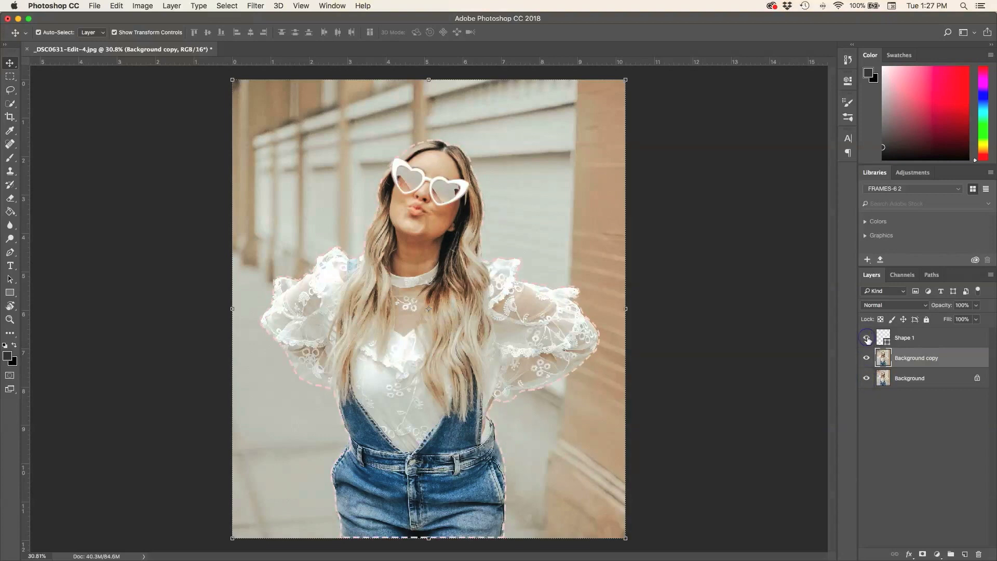
left_click(674, 307)
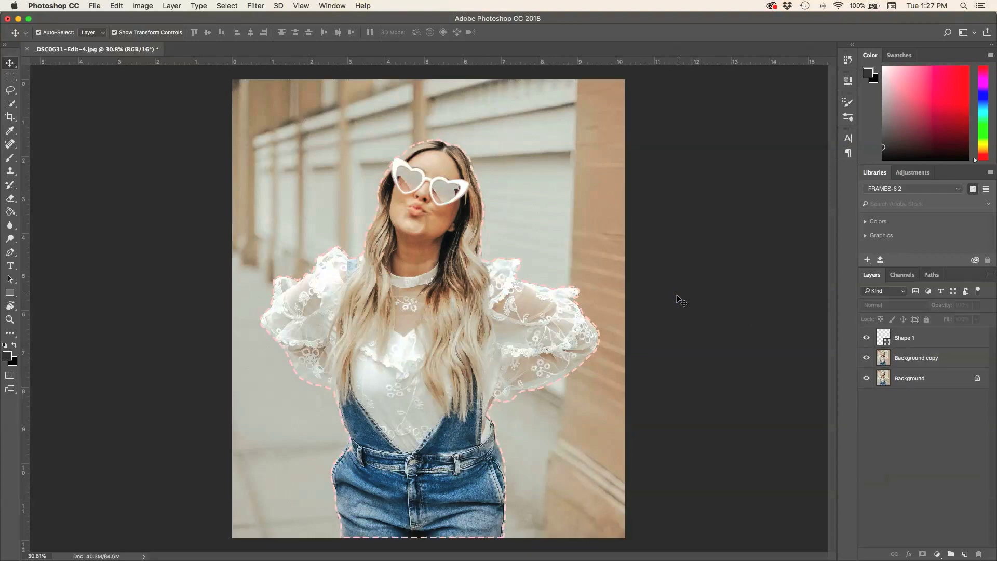
Load the saved Selection1 channel as a new selection around the woman.
left_click(223, 5)
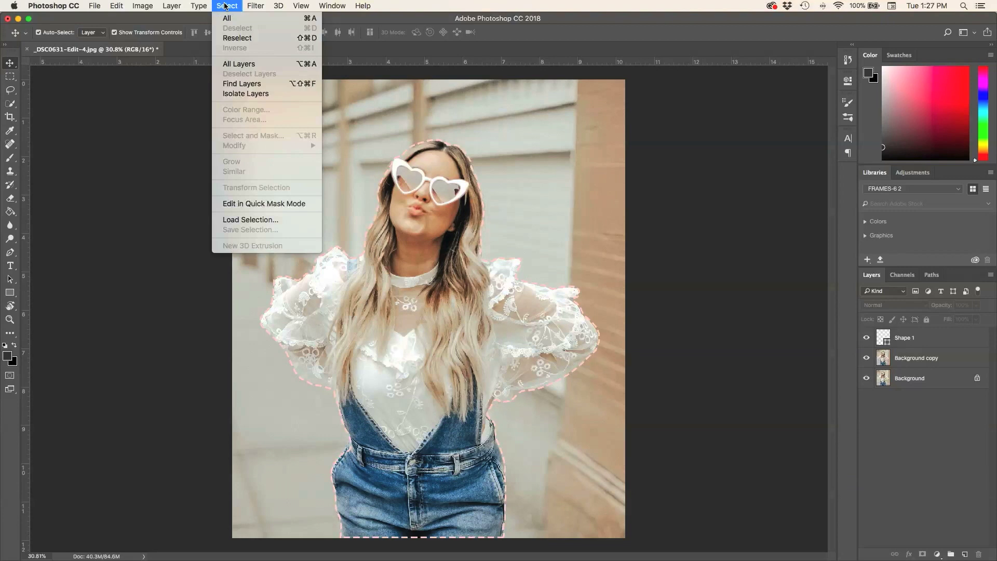
left_click(238, 221)
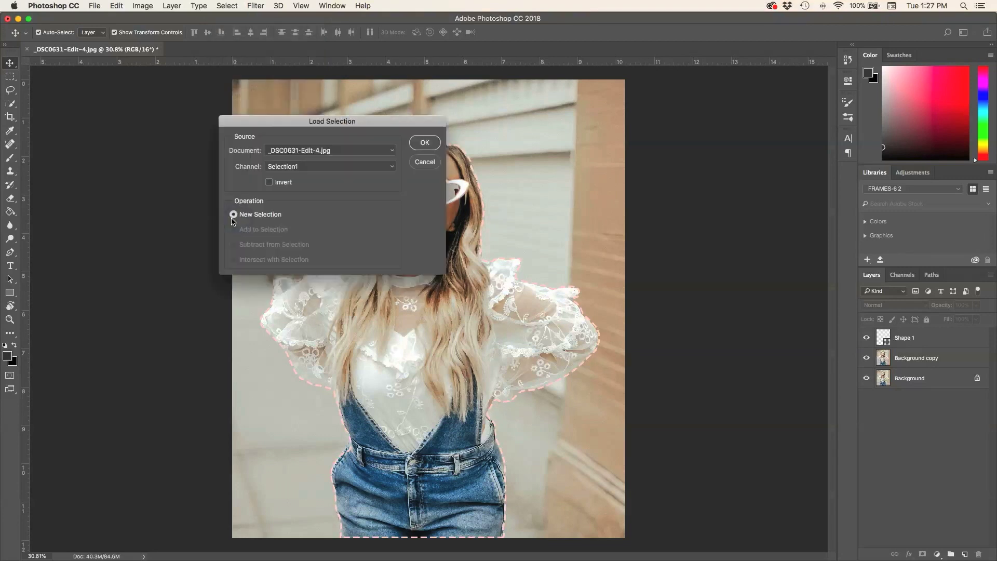
left_click(329, 169)
left_click(329, 169)
left_click(424, 143)
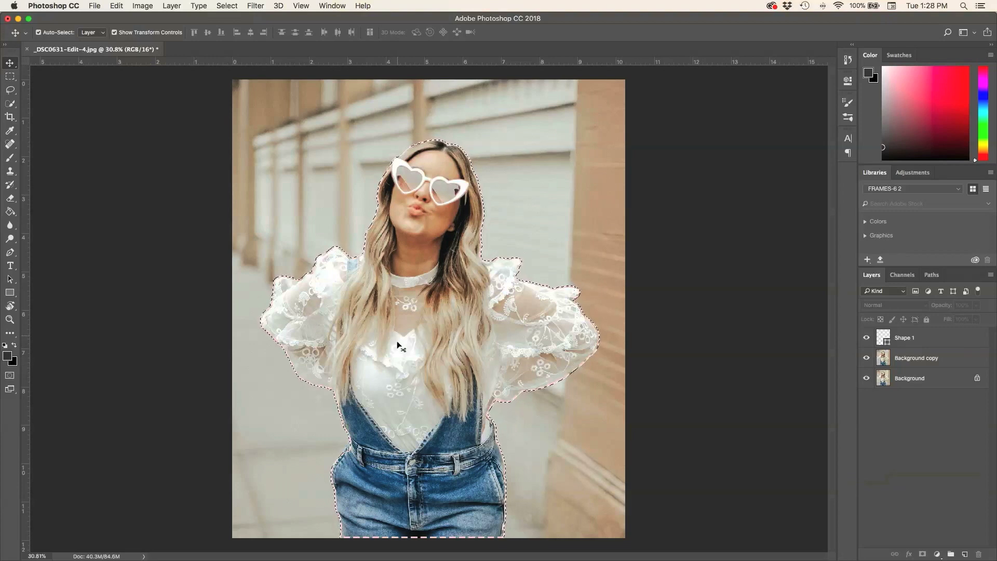
Expand the selection around the woman by 25 pixels.
left_click(228, 5)
left_click(227, 5)
left_click(228, 6)
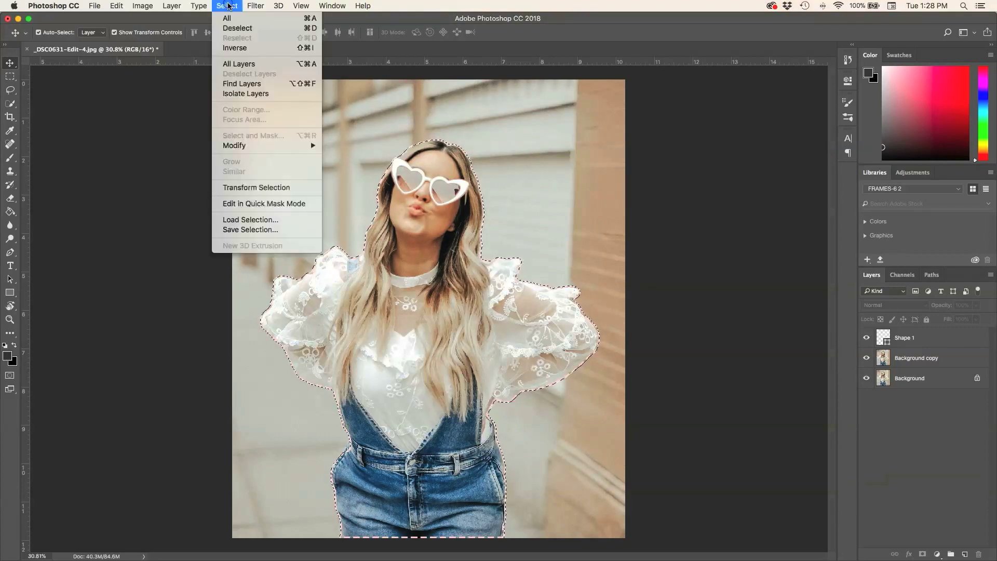
mouse_move(243, 147)
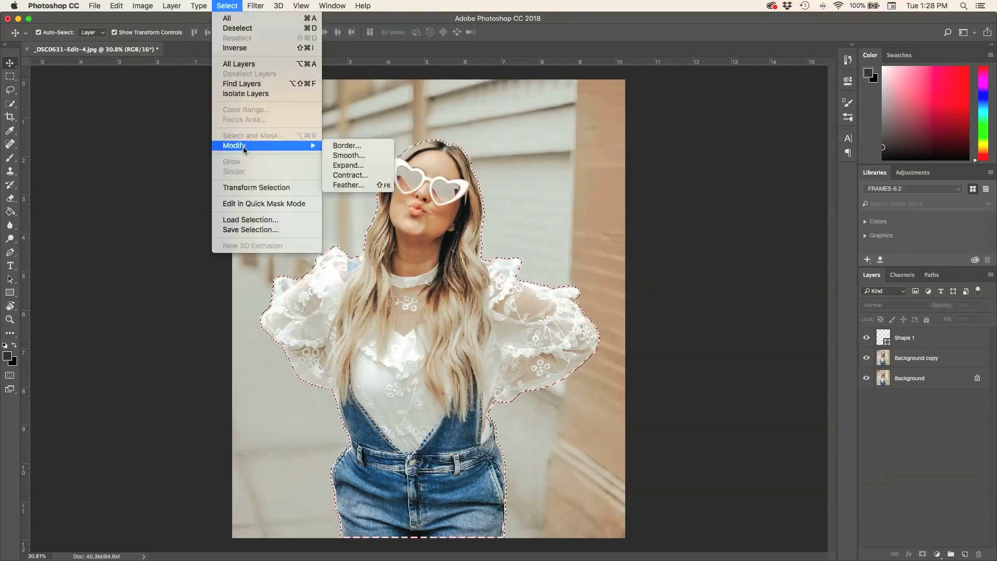
left_click(352, 165)
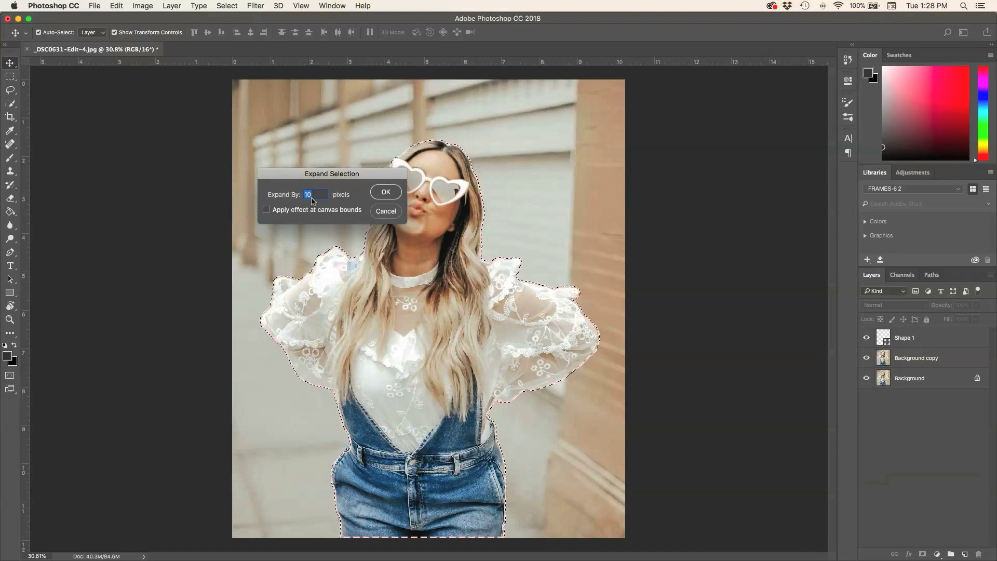
type("25")
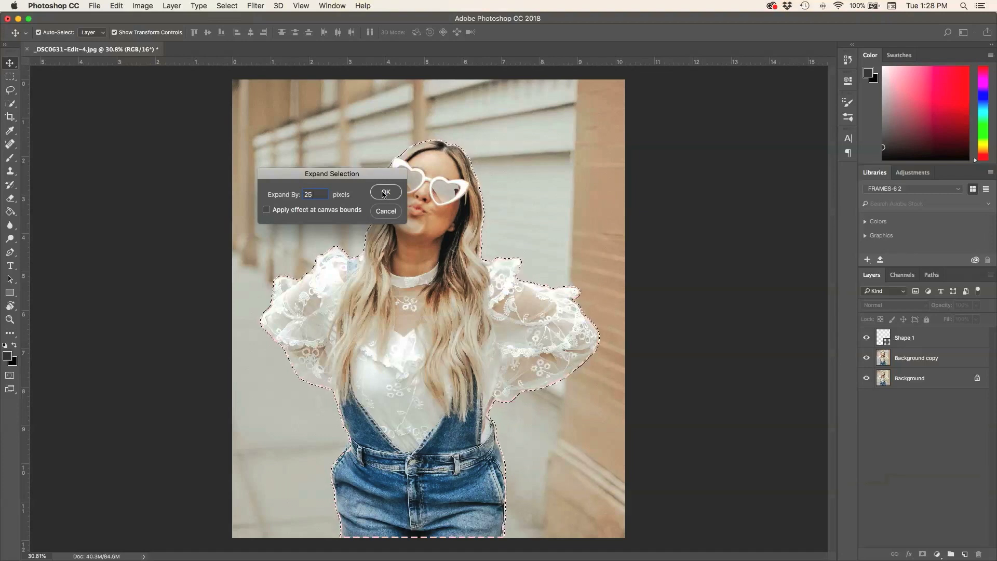
left_click(384, 193)
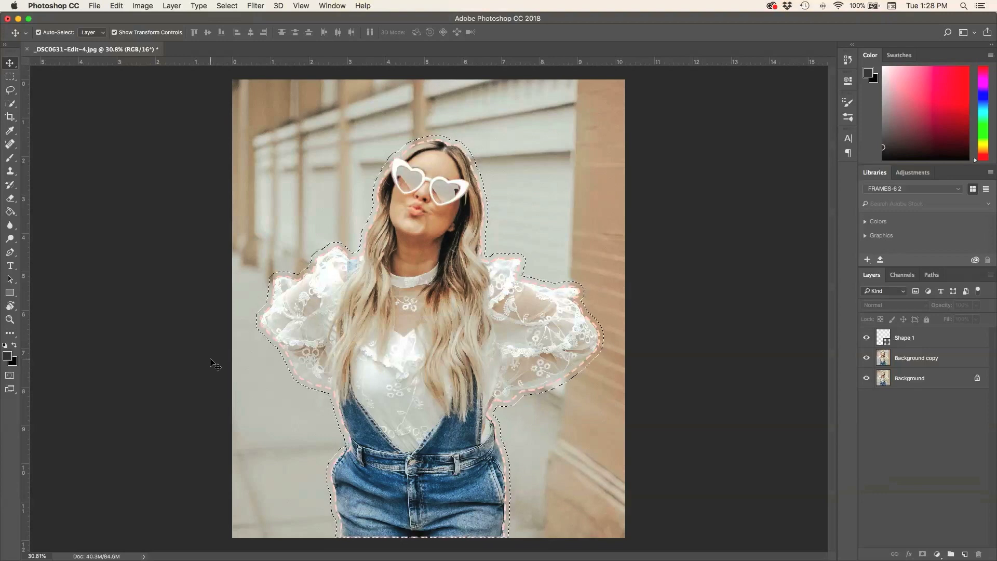
Make a work path from the expanded selection with the Background copy layer active.
left_click(9, 104)
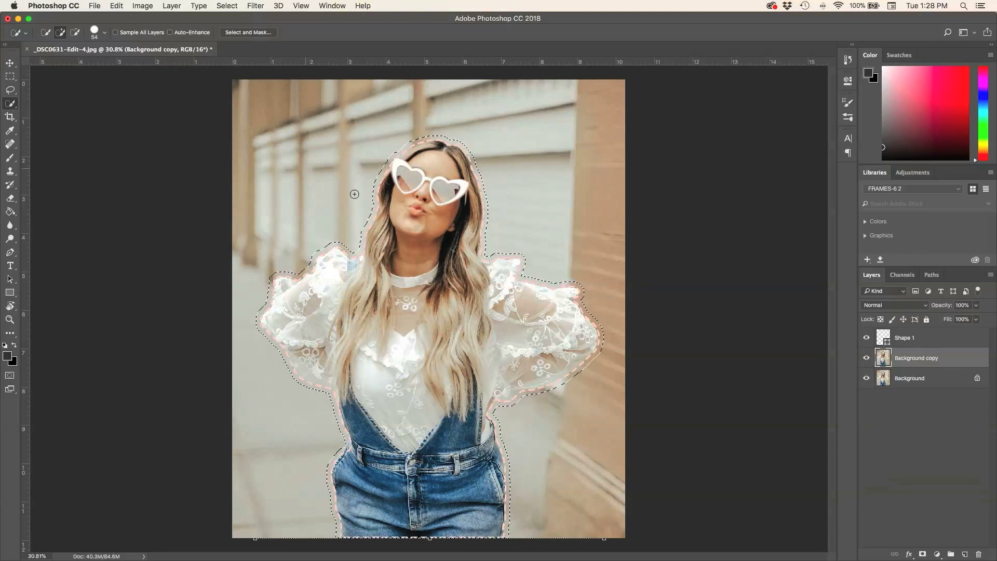
right_click(378, 281)
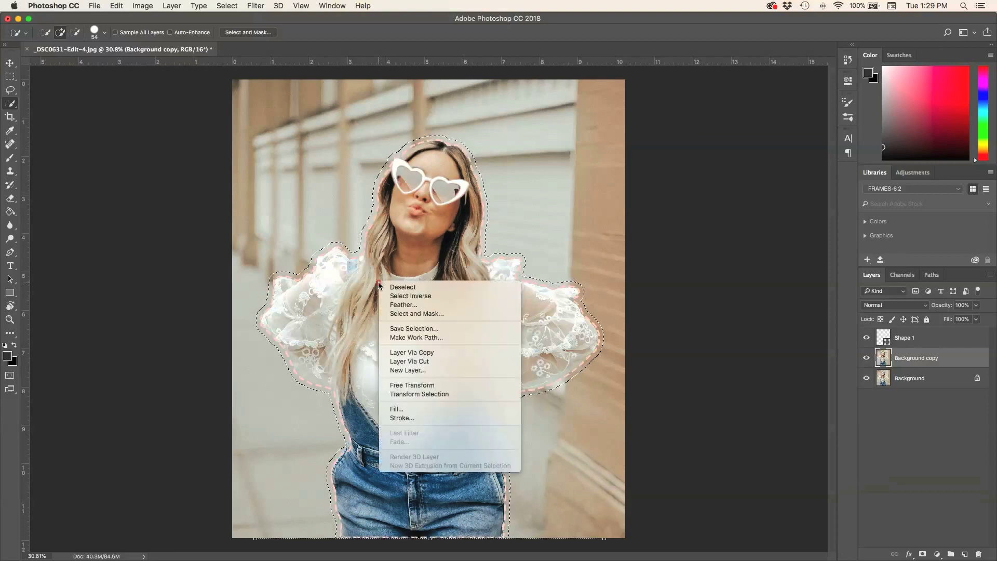
left_click(391, 337)
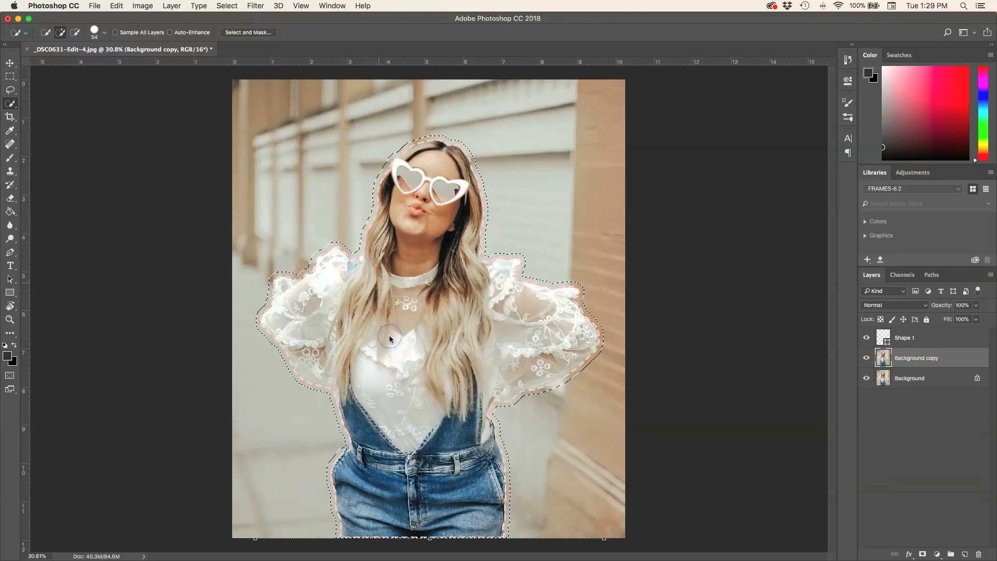
left_click(346, 252)
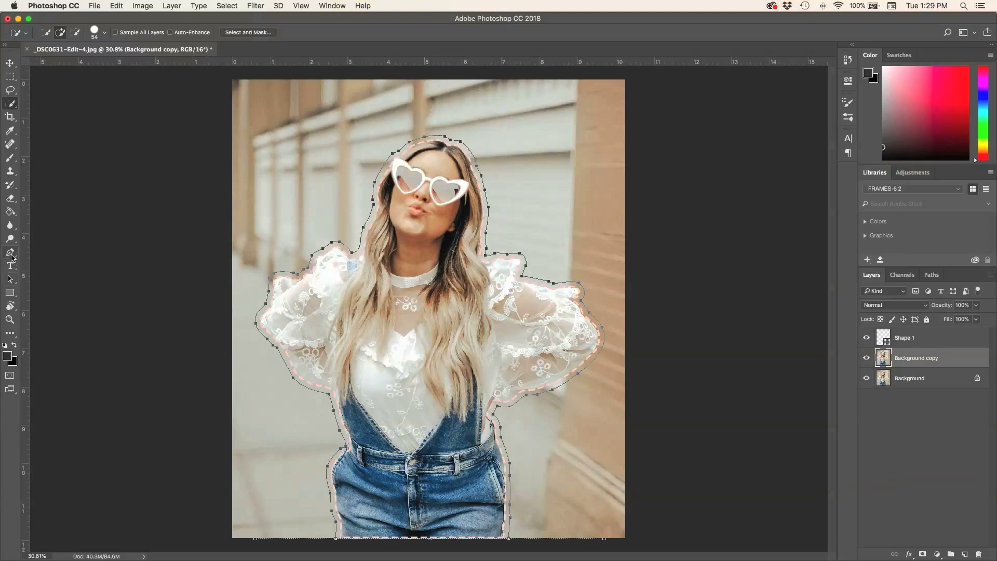
Convert the expanded work path into a second shape layer and set its fill to none.
left_click(11, 254)
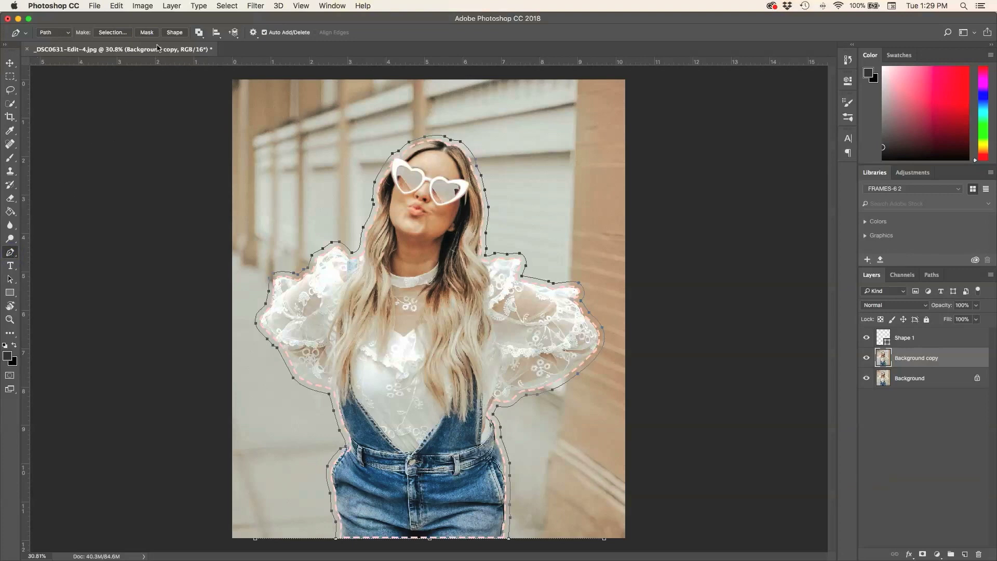
left_click(173, 33)
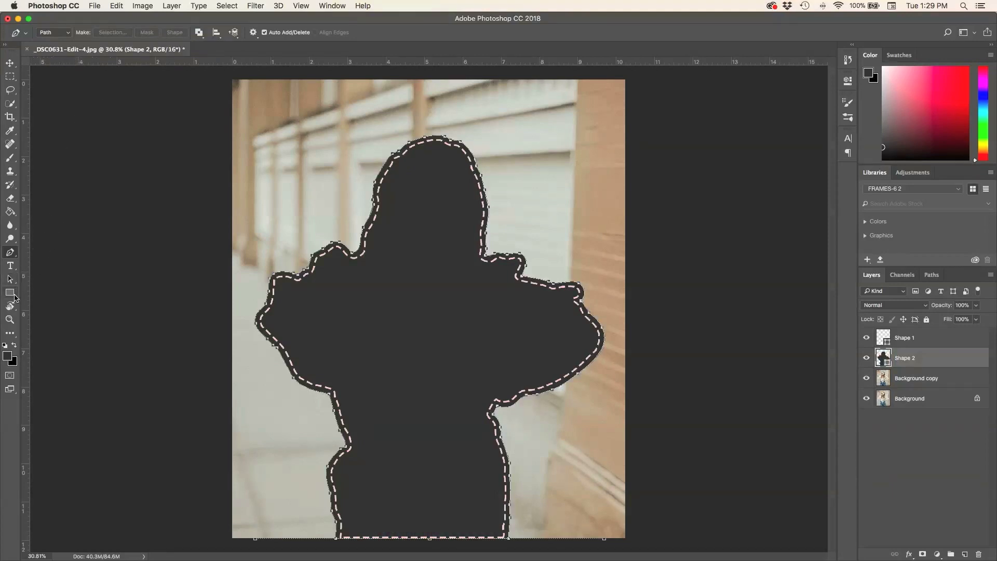
left_click(11, 293)
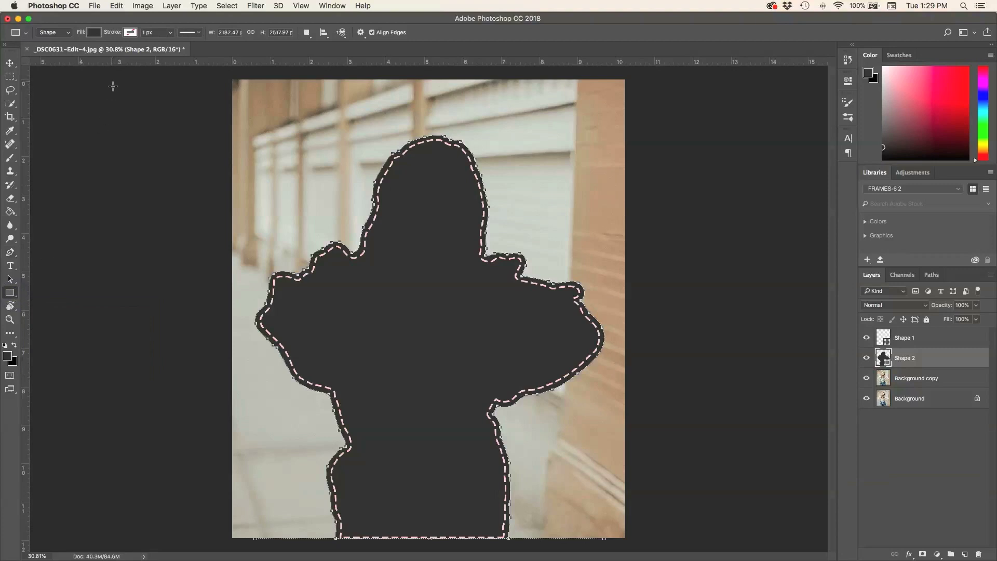
left_click(94, 33)
left_click(49, 53)
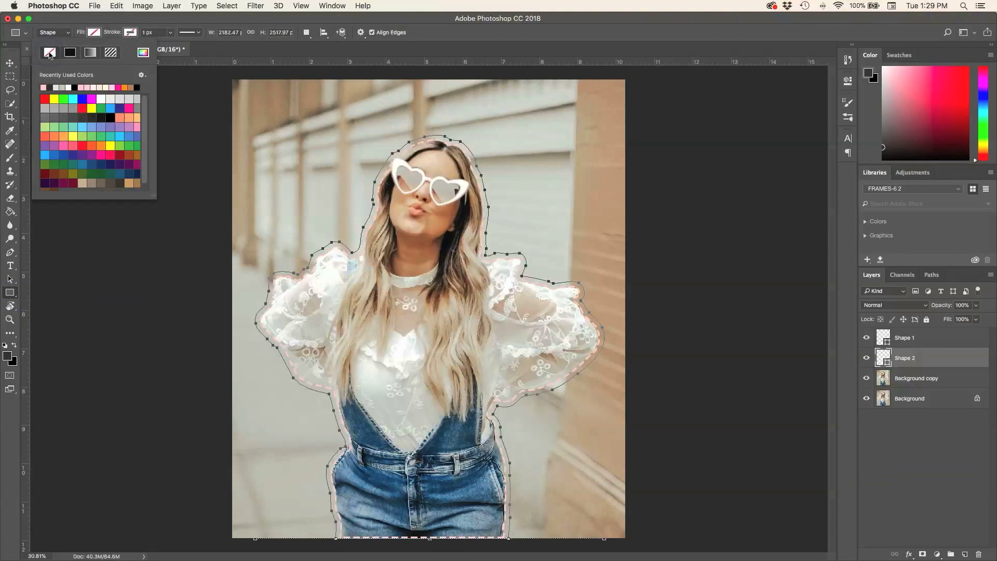
Give the second, wider outline shape the same light pink stroke at a width of 10 px, and deselect the layer.
left_click(130, 33)
left_click(80, 88)
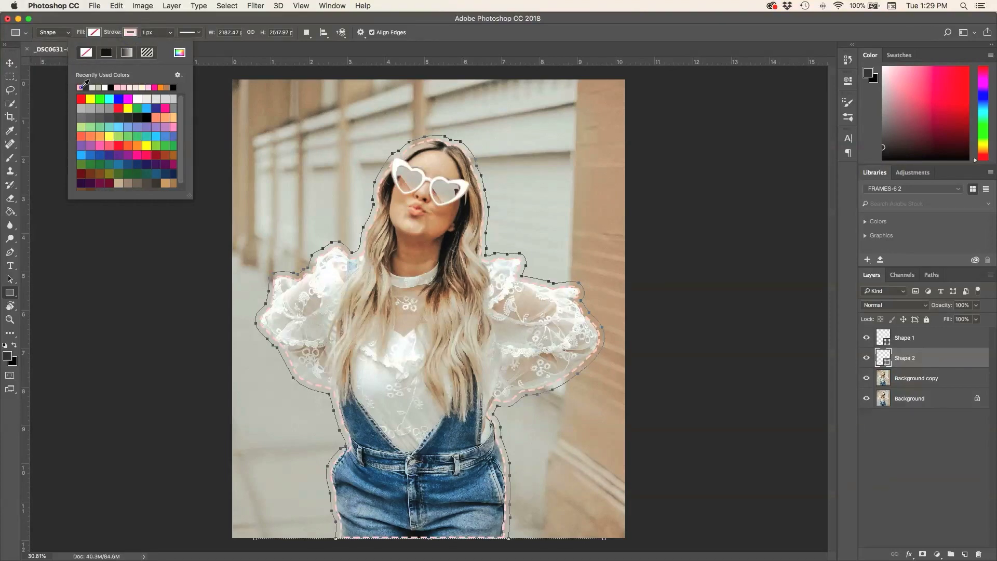
left_click(145, 32)
type("10")
key("Return")
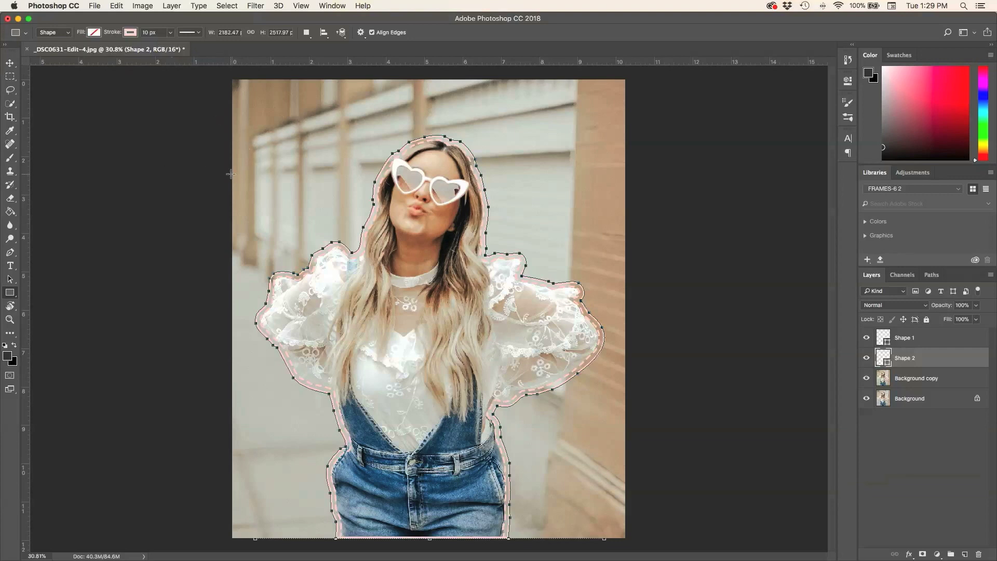
left_click(9, 64)
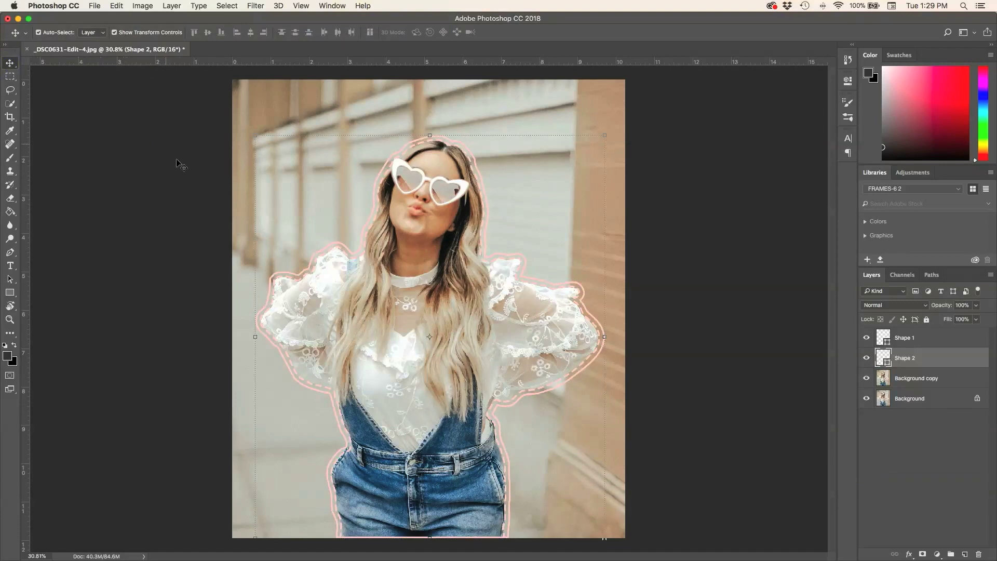
left_click(123, 156)
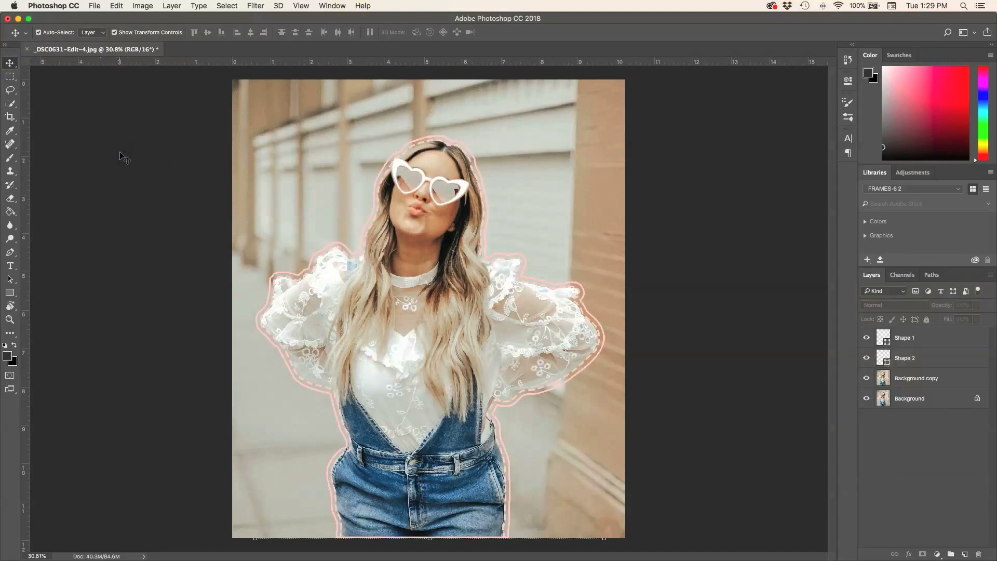